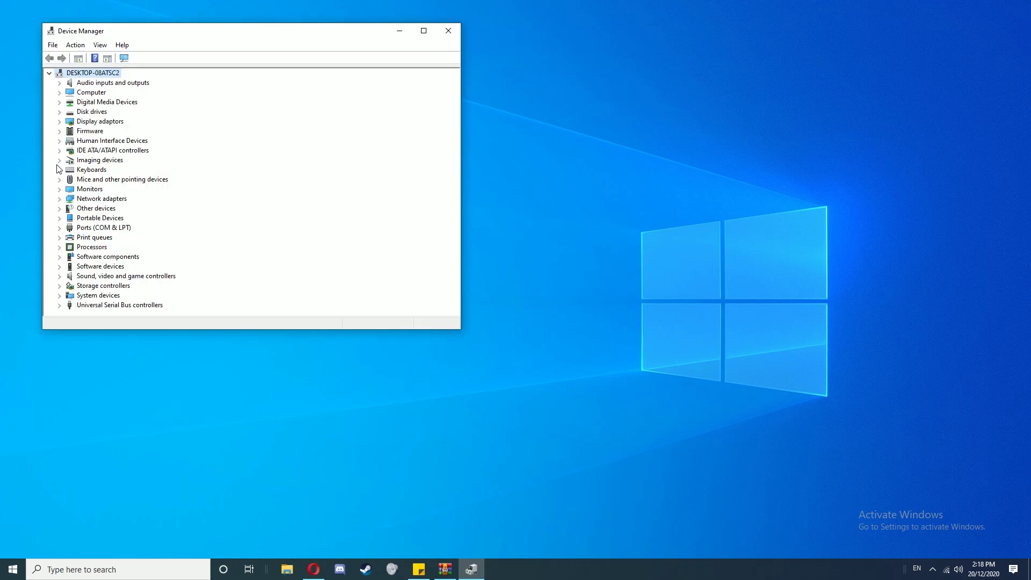
Confirm PS3Eye Camera is listed under Imaging devices, close Device Manager, and maximize Opera.
click(60, 160)
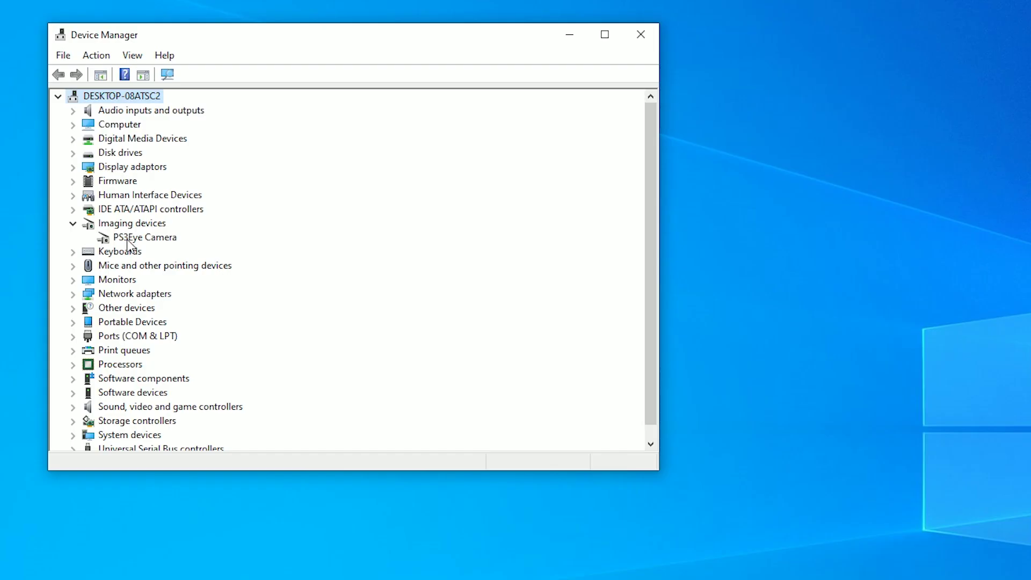
click(132, 240)
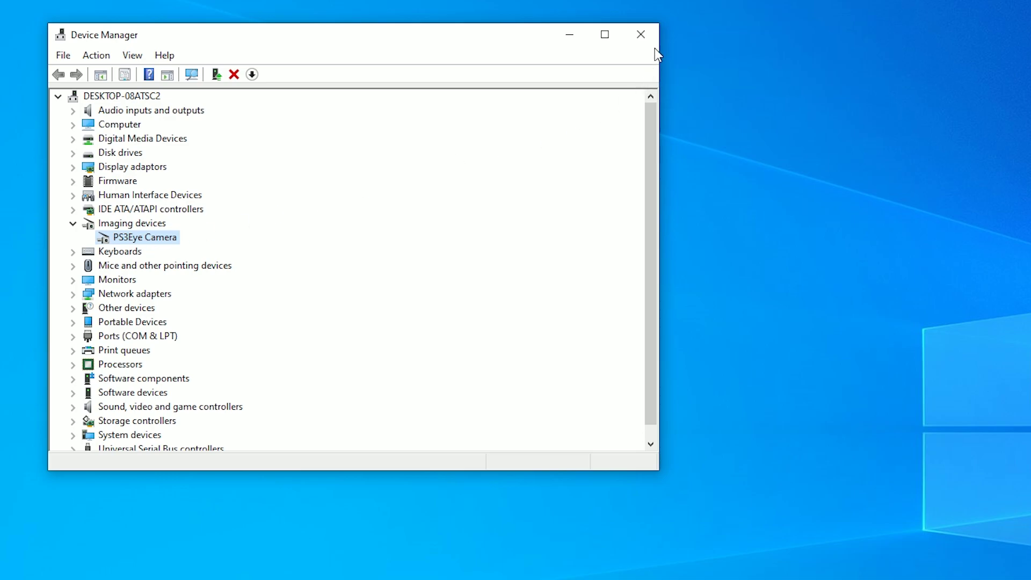
click(641, 34)
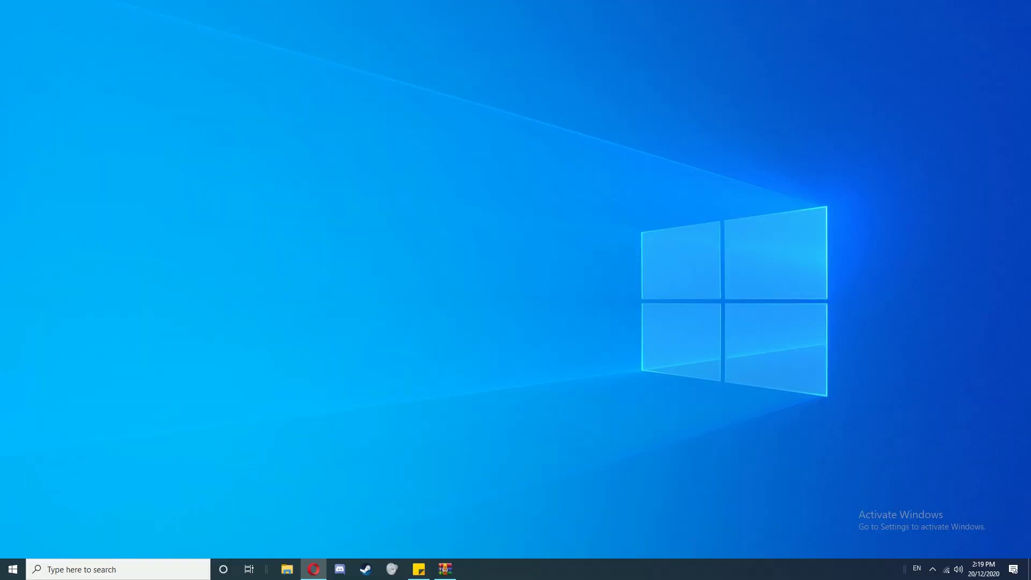
drag(1030, 177, 574, 2)
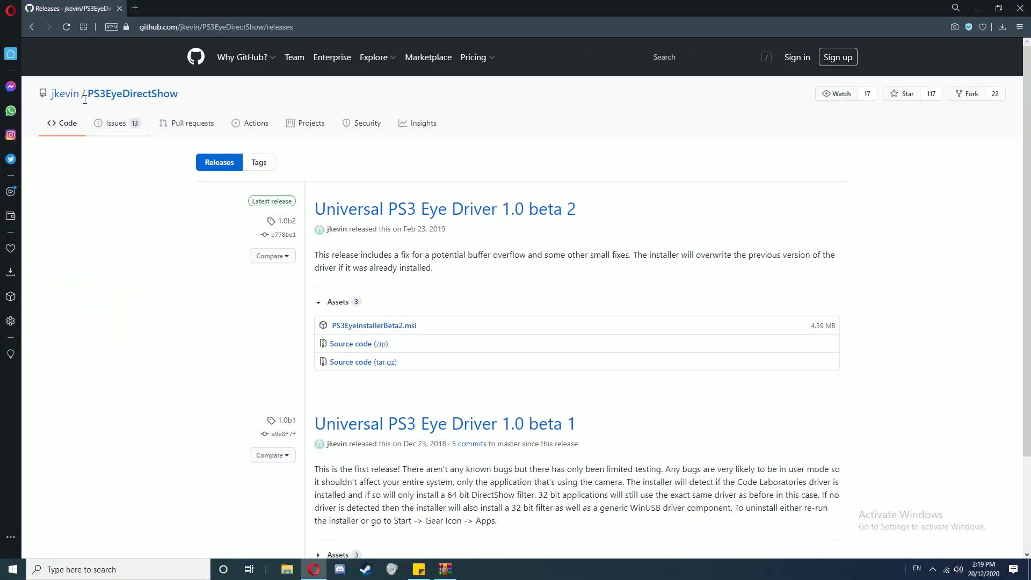
Save PS3EyeInstallerBeta2.msi into the PS3 Eye folder, replacing the existing copy.
drag(87, 95, 182, 99)
click(257, 103)
click(410, 328)
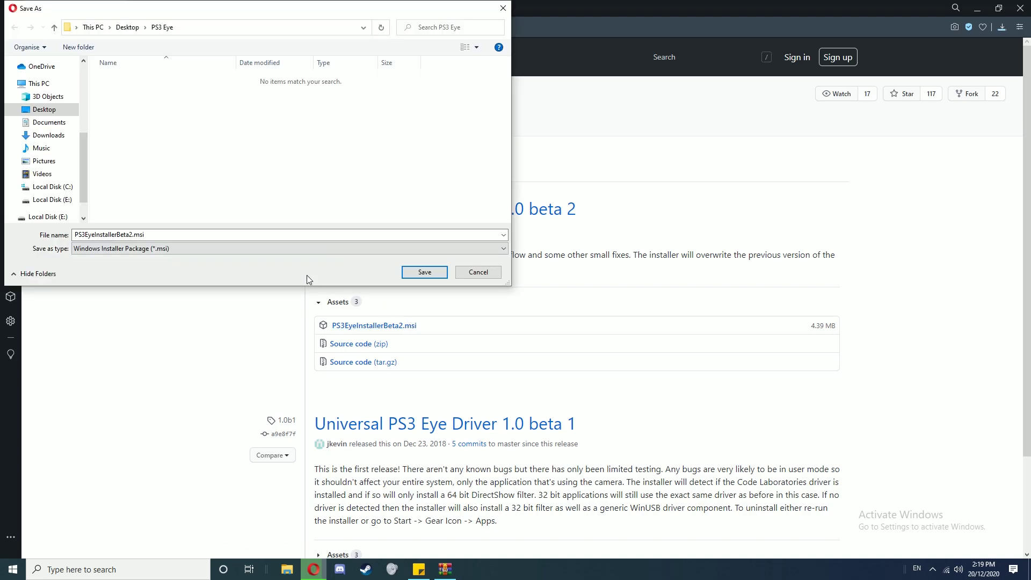
click(412, 273)
click(544, 287)
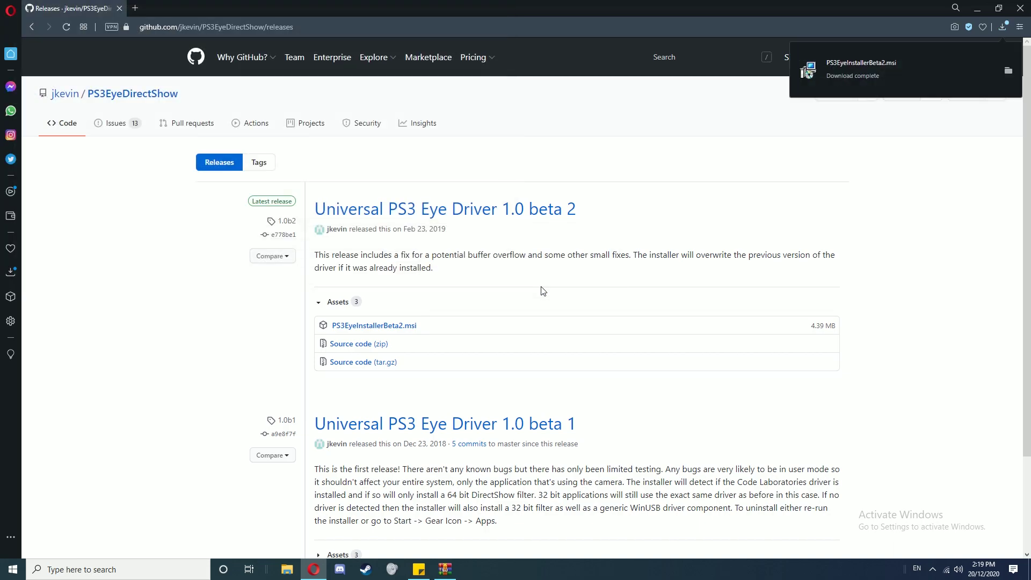
Run PS3EyeInstallerBeta2.msi past the SmartScreen warning, accept the licence, and install the driver.
click(859, 72)
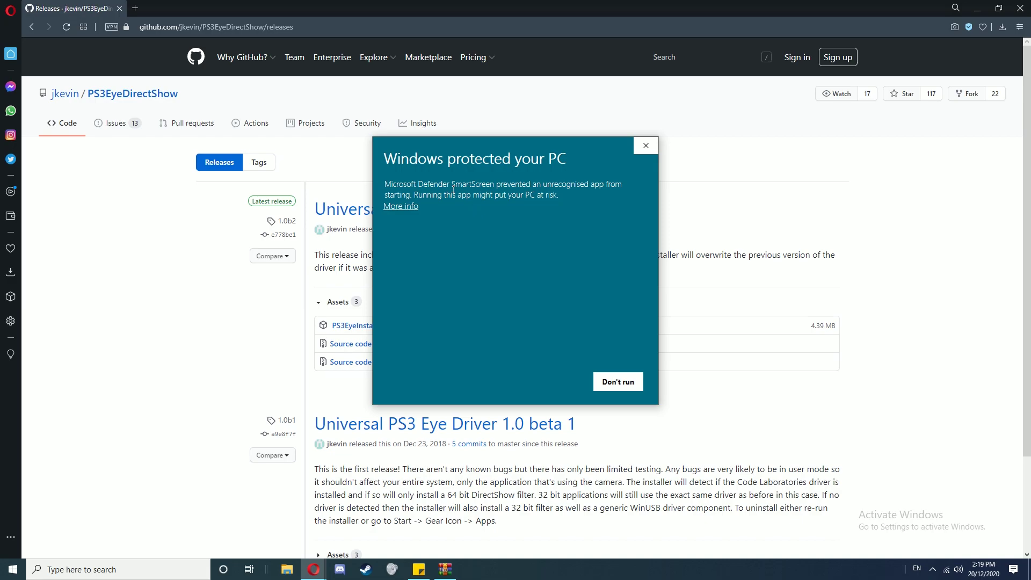
click(416, 207)
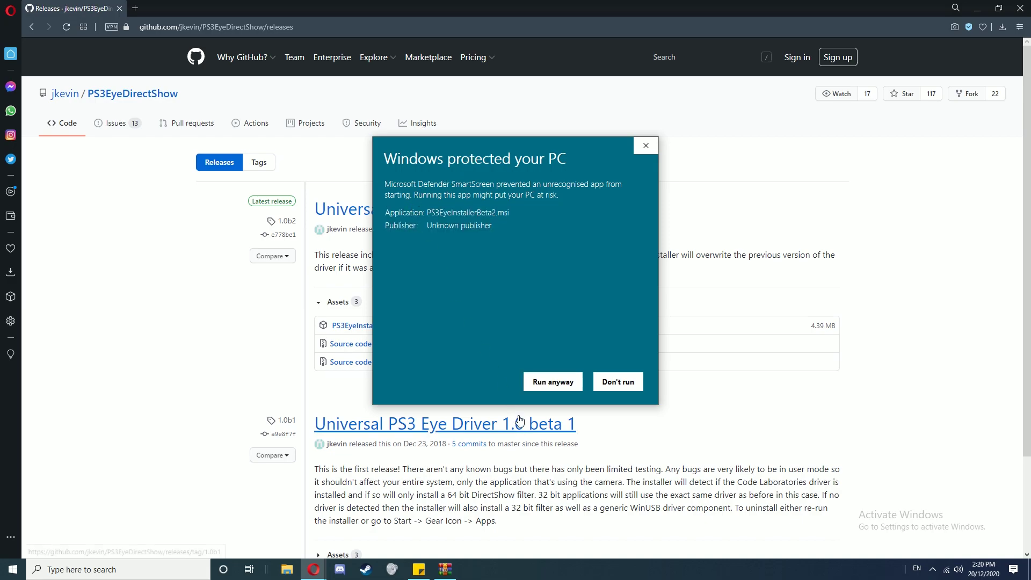
click(558, 385)
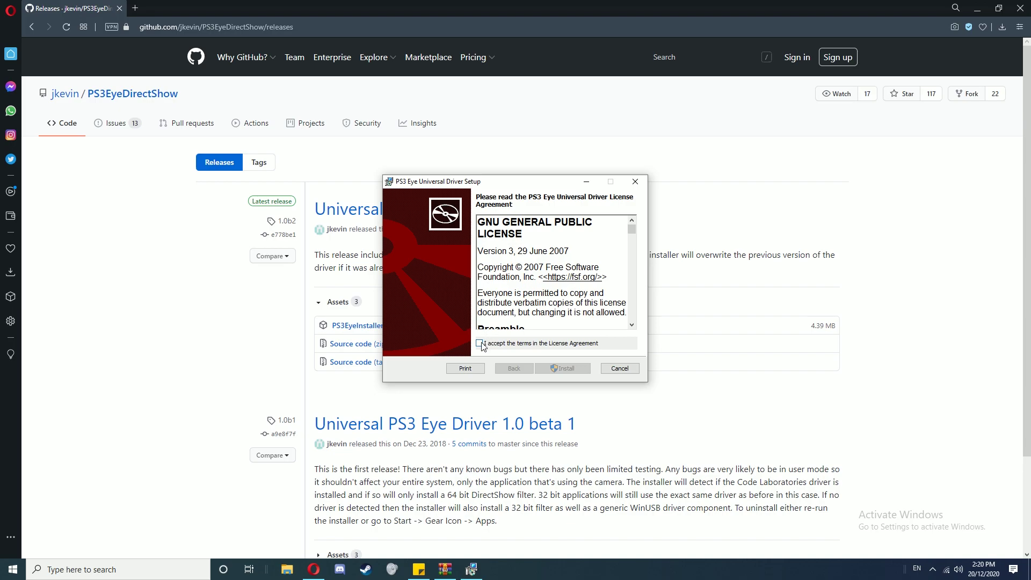
click(558, 368)
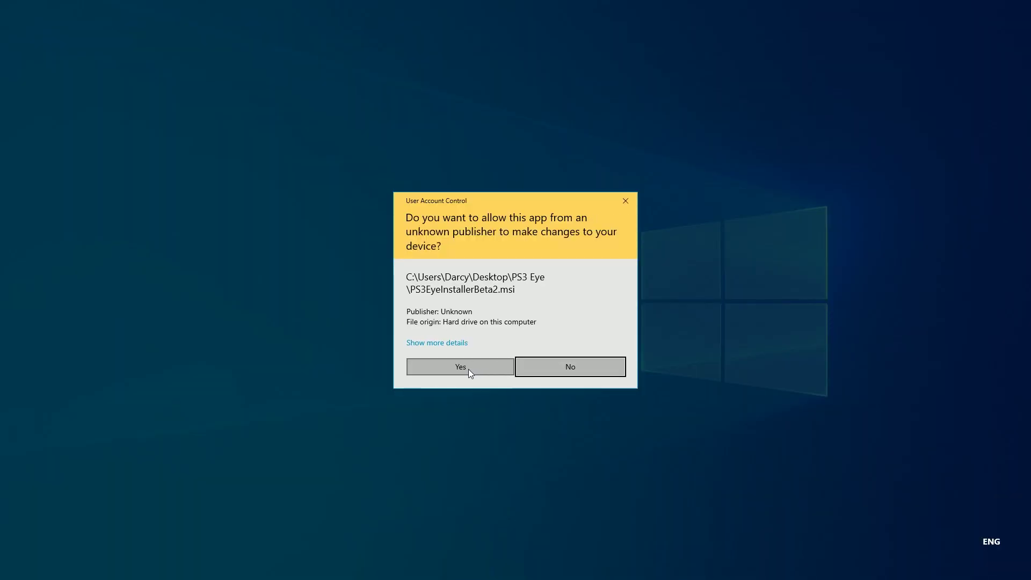
click(468, 369)
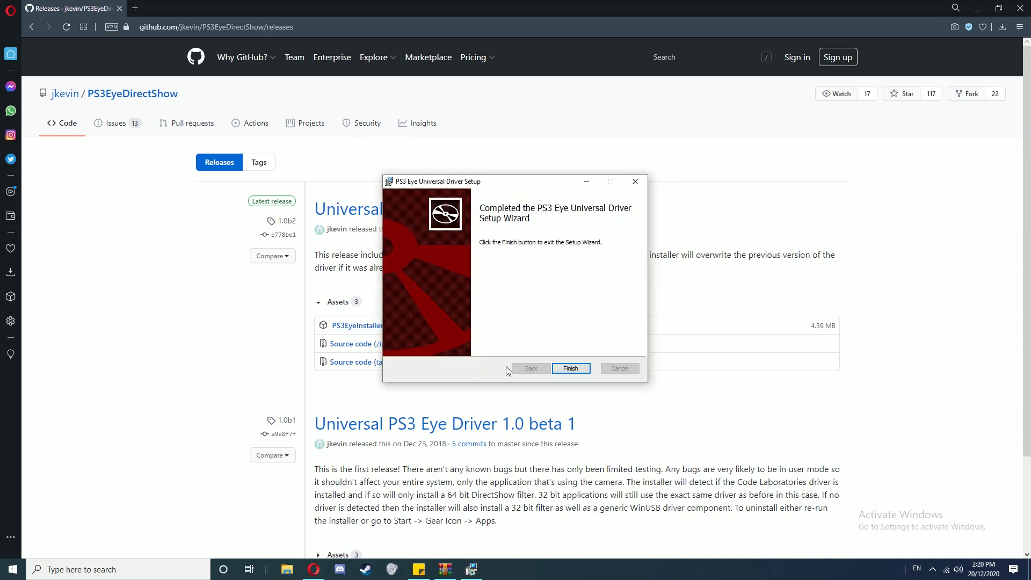
click(571, 369)
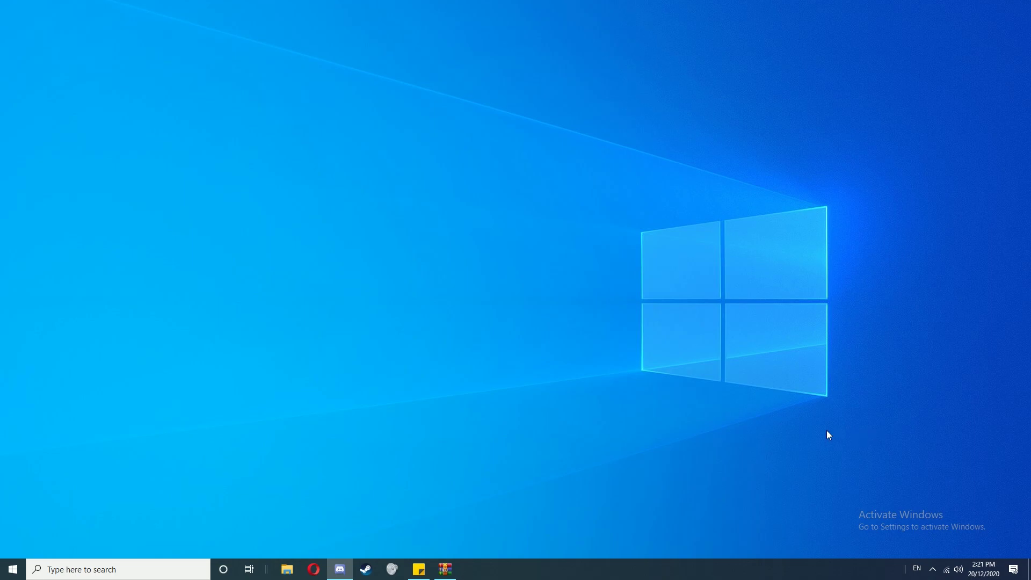
Launch Skype for Business and confirm PS3 Eye Universal is the camera in Video Device Settings.
click(123, 569)
text(sky)
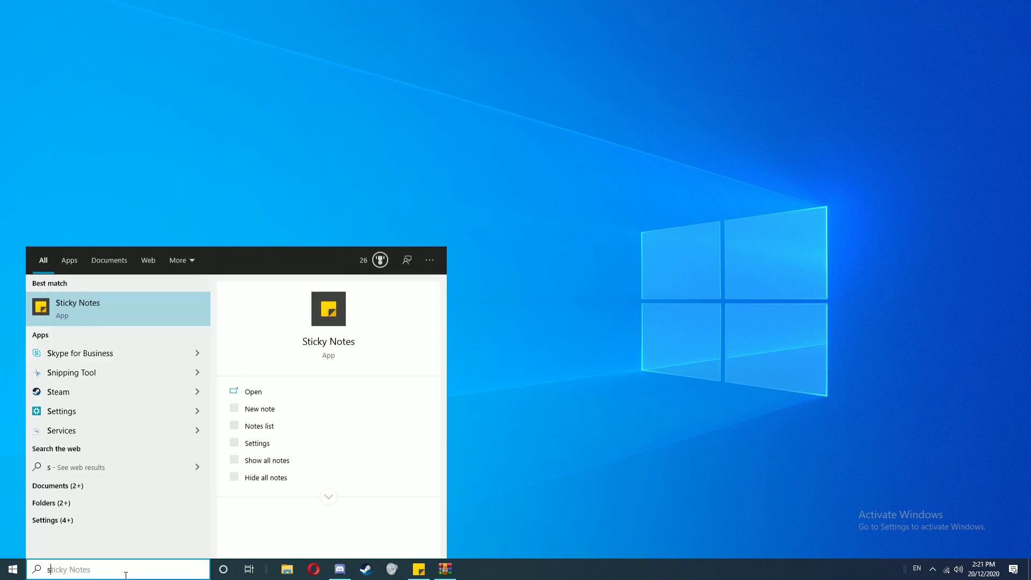
click(150, 318)
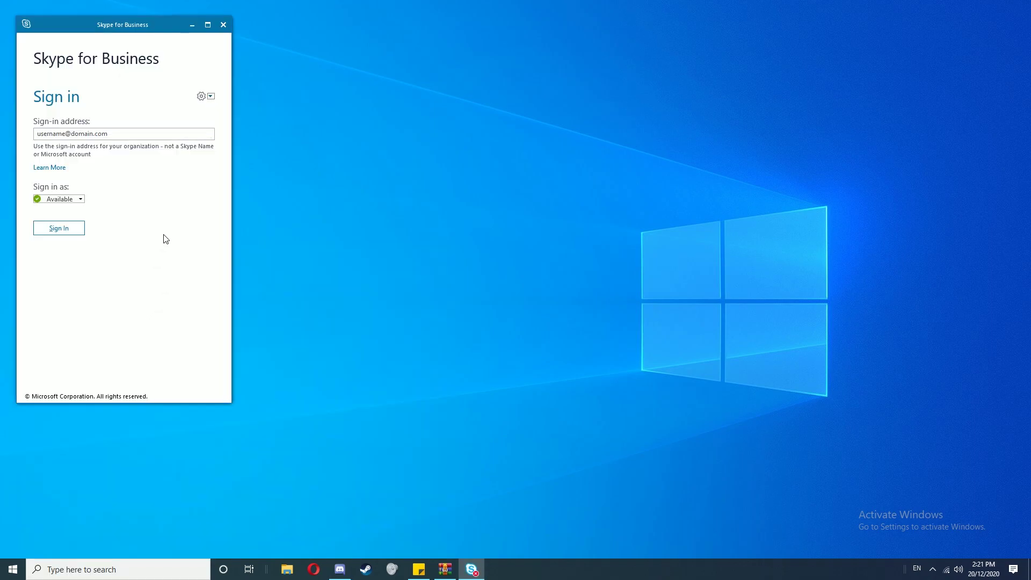
click(210, 96)
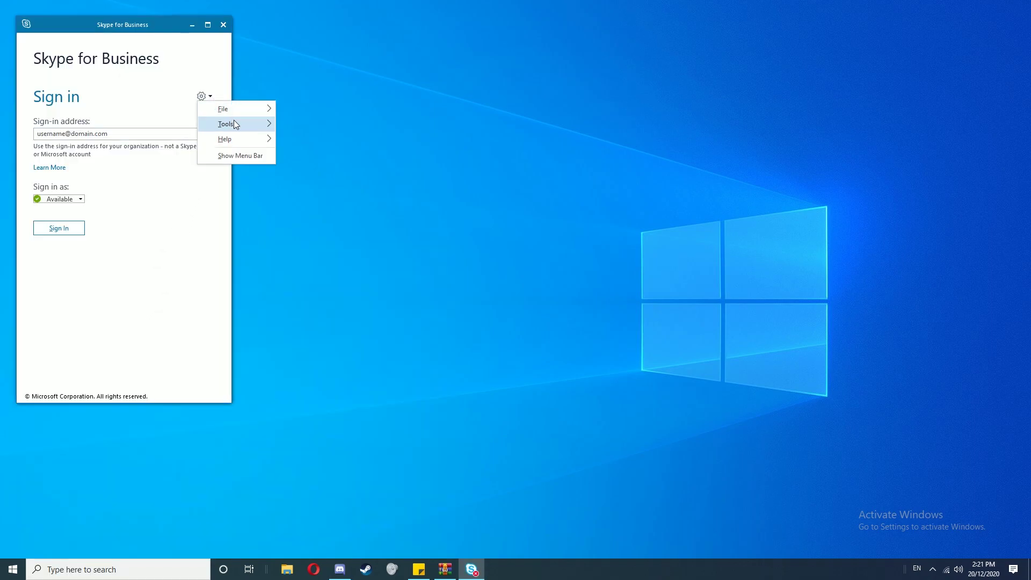
mouse_move(238, 118)
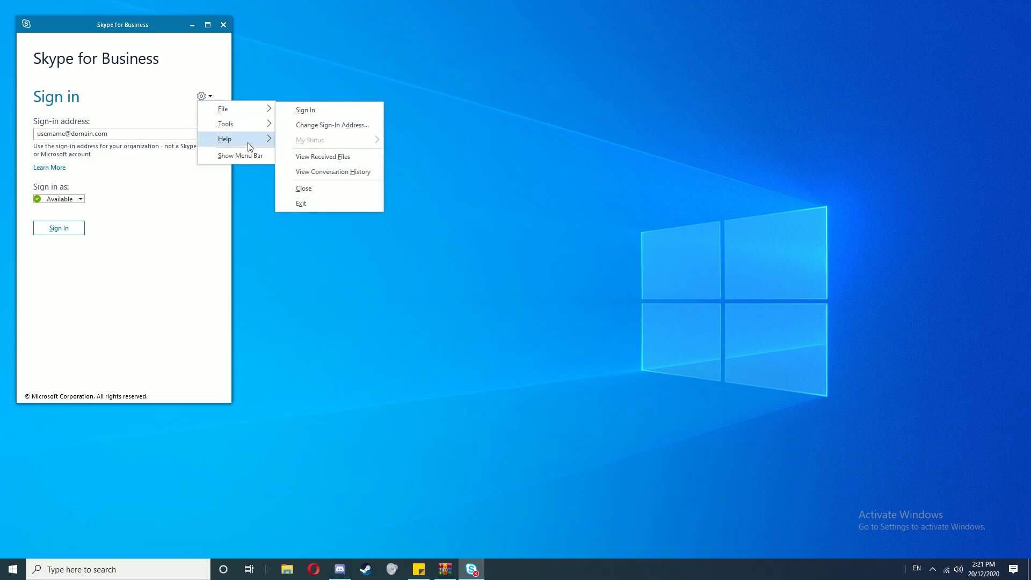
mouse_move(249, 139)
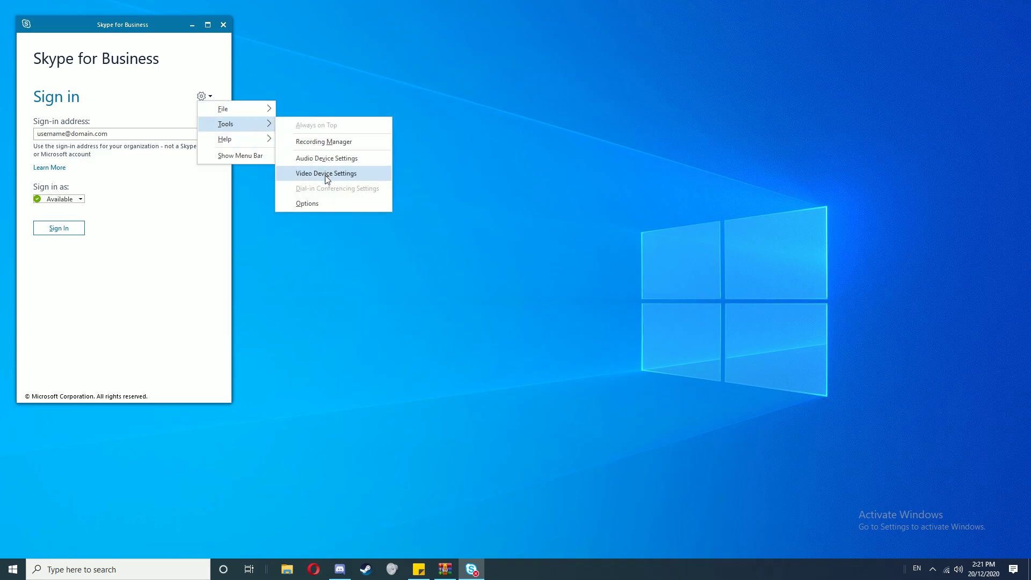
click(326, 177)
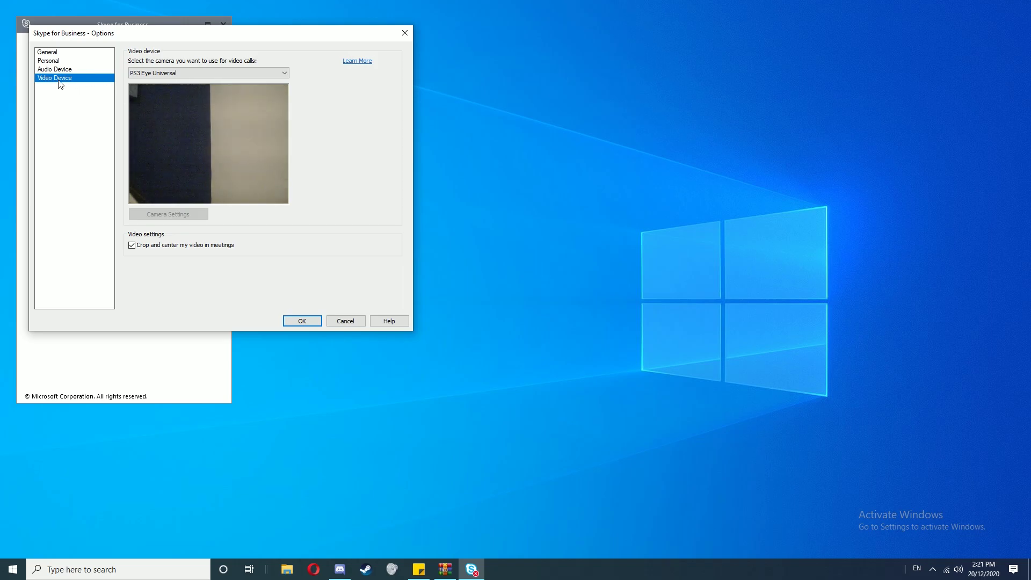
click(156, 73)
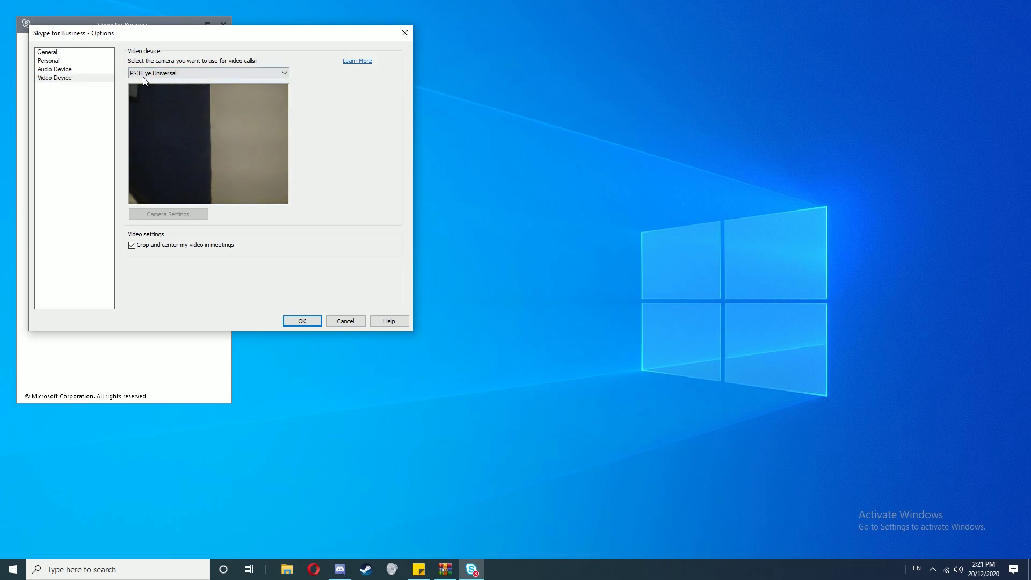
click(144, 81)
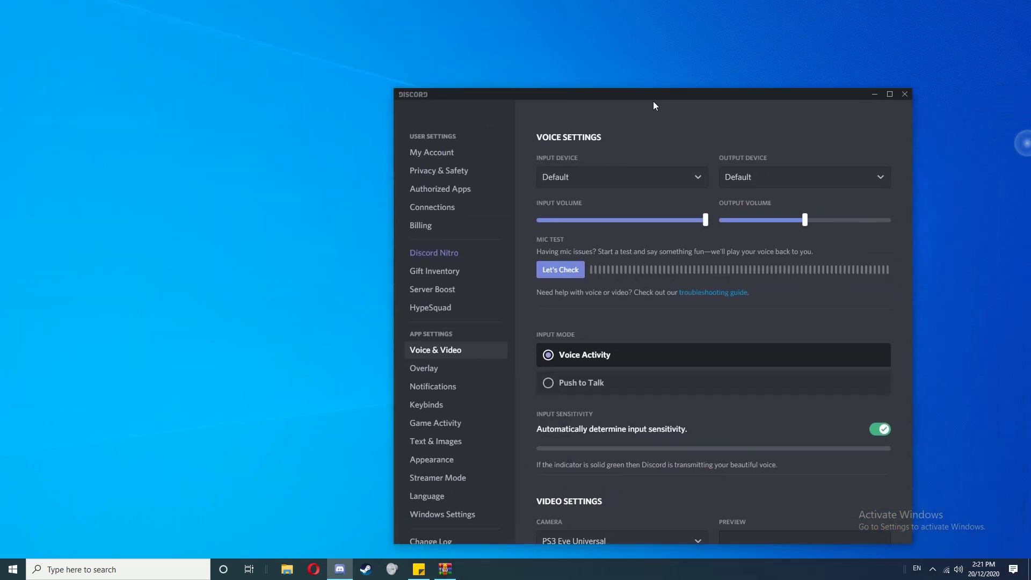
Maximize Discord's Voice & Video settings and run Test Video on the PS3 Eye Universal camera.
drag(653, 101, 588, 8)
scroll(490, 306, down, 4)
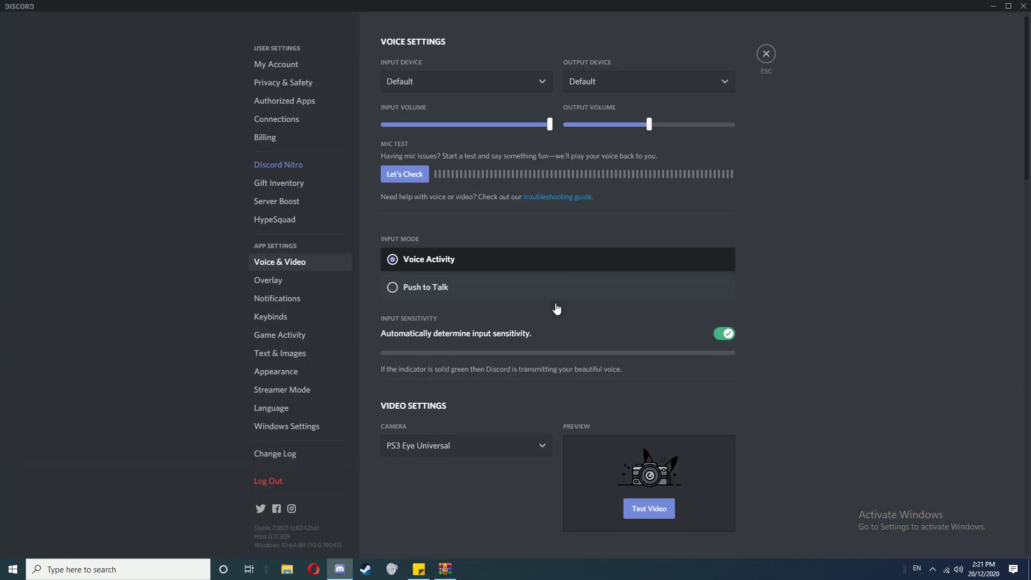
click(648, 354)
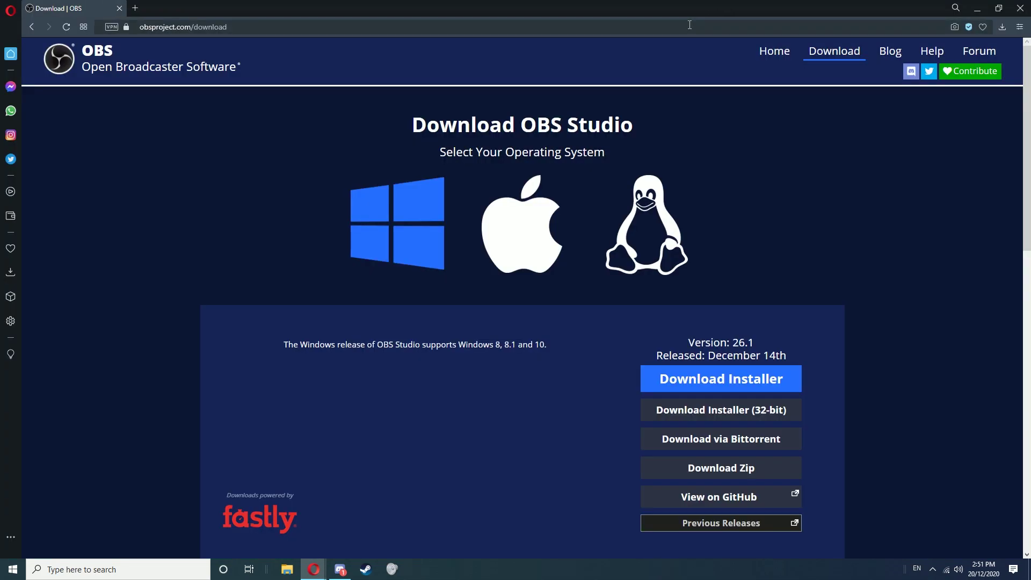
Download OBS-Studio-26.1-Full-Installer-x64.exe from the obsproject.com download page.
scroll(429, 225, down, 2)
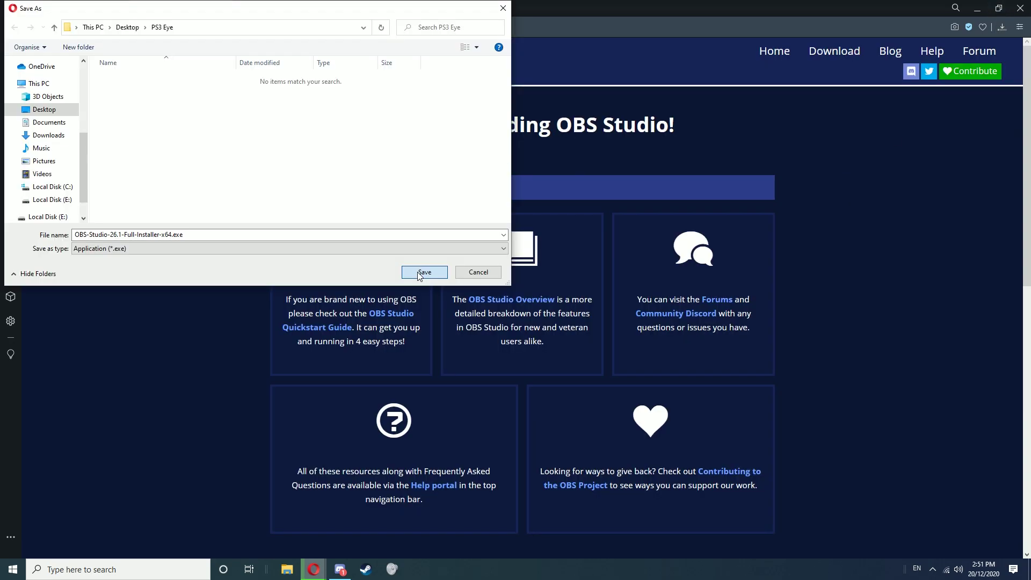
click(421, 269)
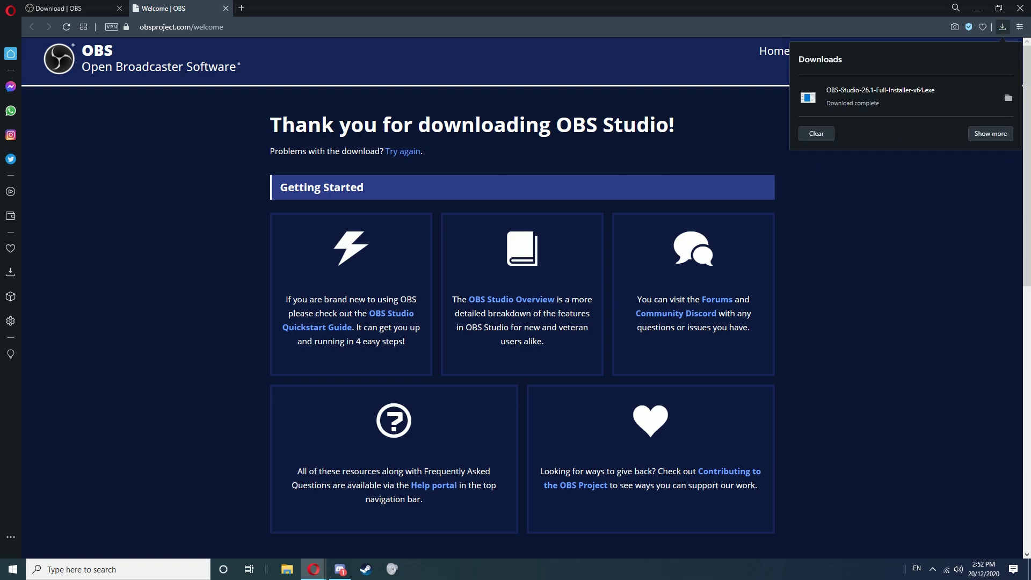
Install OBS Studio 26.1, accepting the licence, and launch it at the end.
click(869, 101)
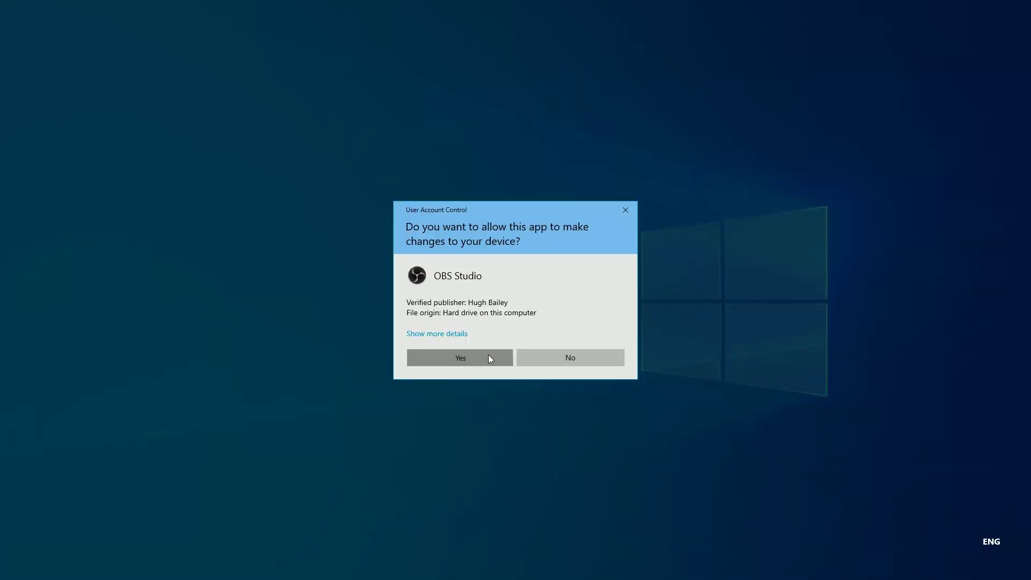
click(488, 355)
click(575, 370)
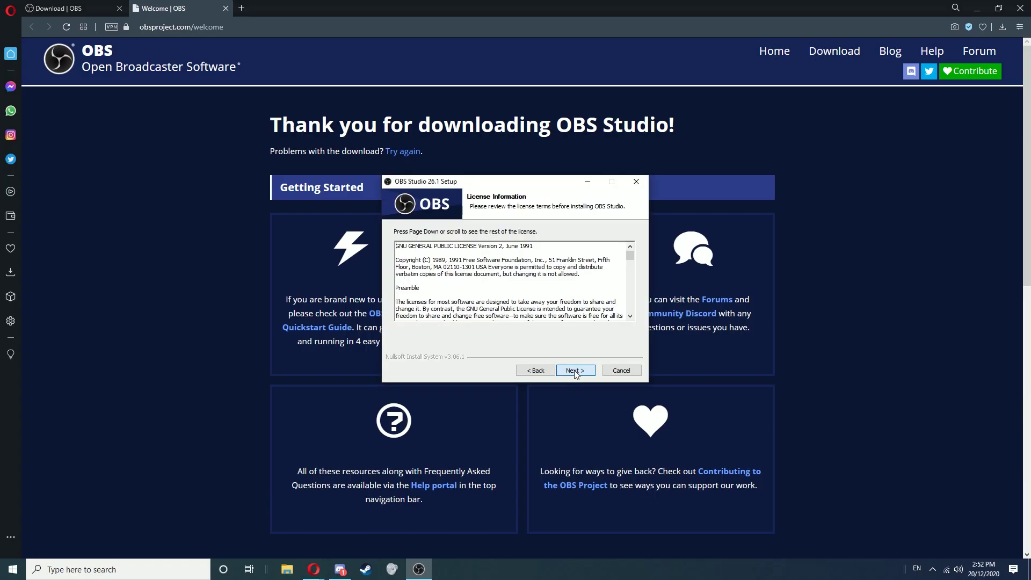
click(575, 370)
click(575, 371)
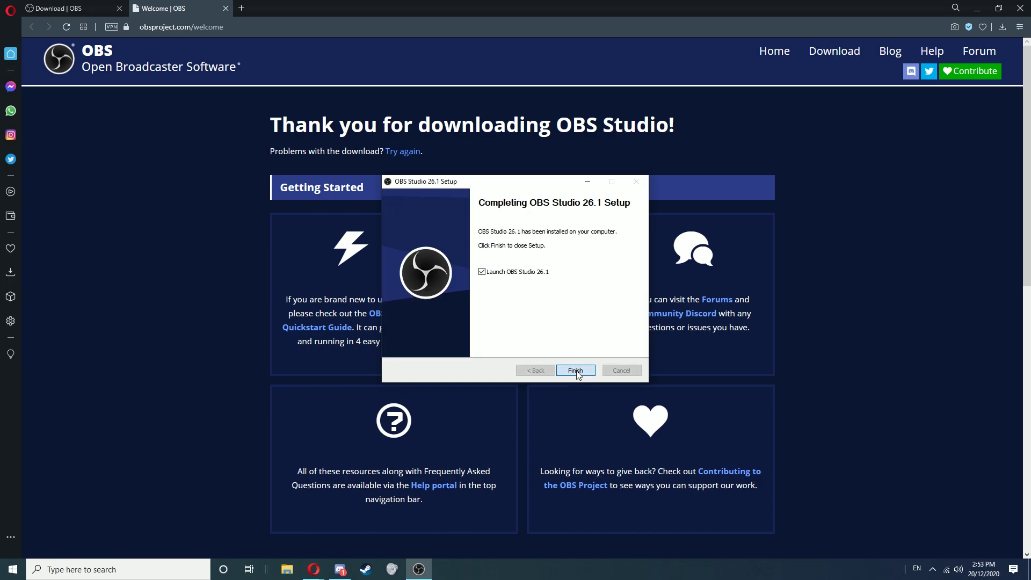
click(573, 369)
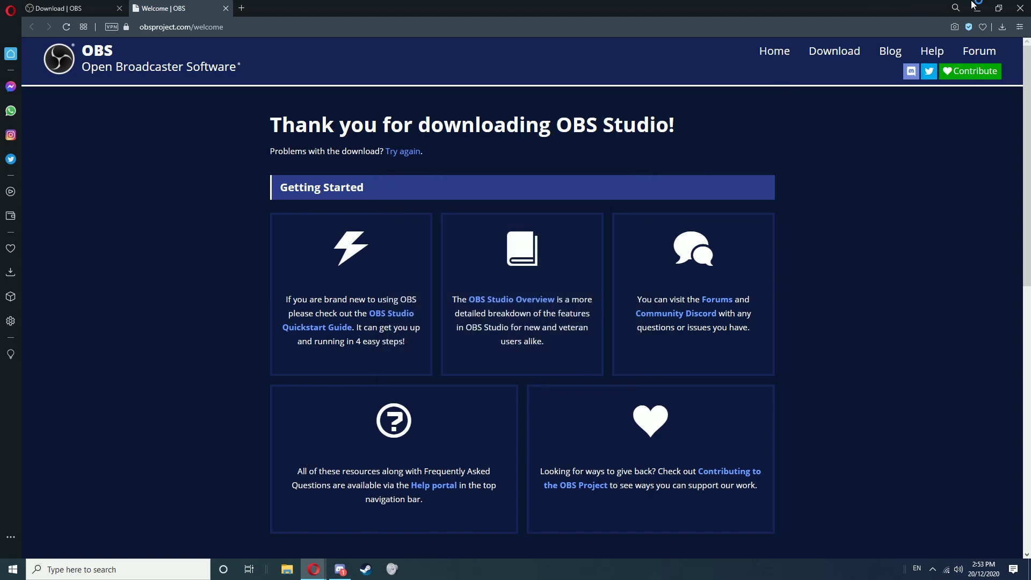
Close Opera along with all its tabs, then close OBS Studio.
click(1020, 8)
click(577, 302)
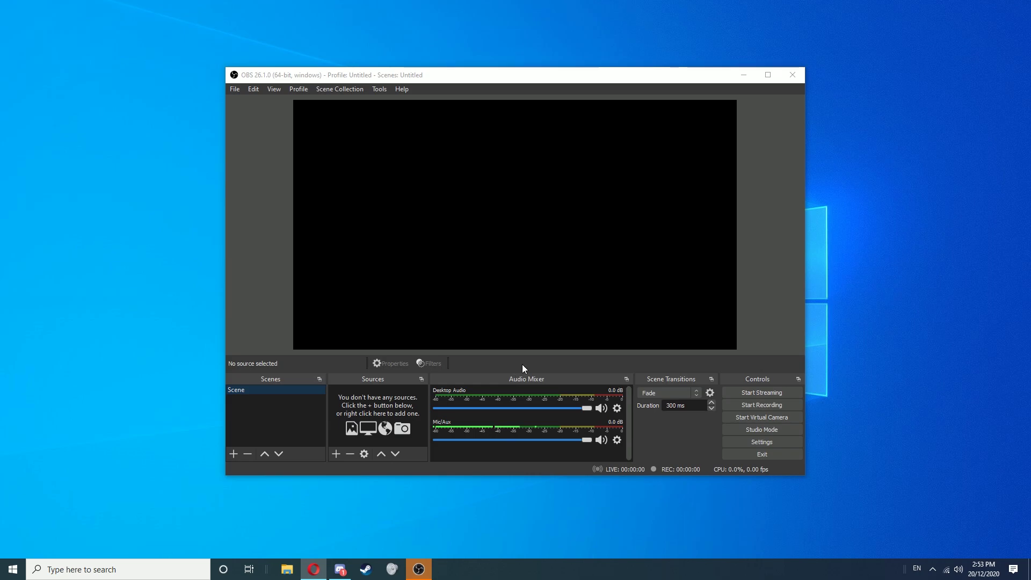
click(792, 76)
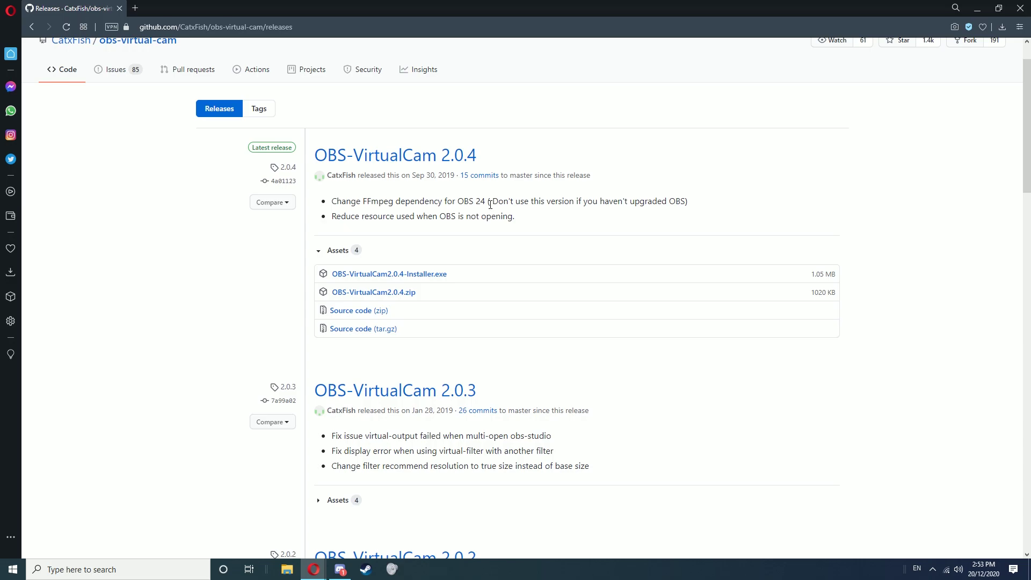
Download OBS-VirtualCam2.0.4-Installer.exe from the GitHub releases page.
drag(488, 201, 371, 202)
click(490, 178)
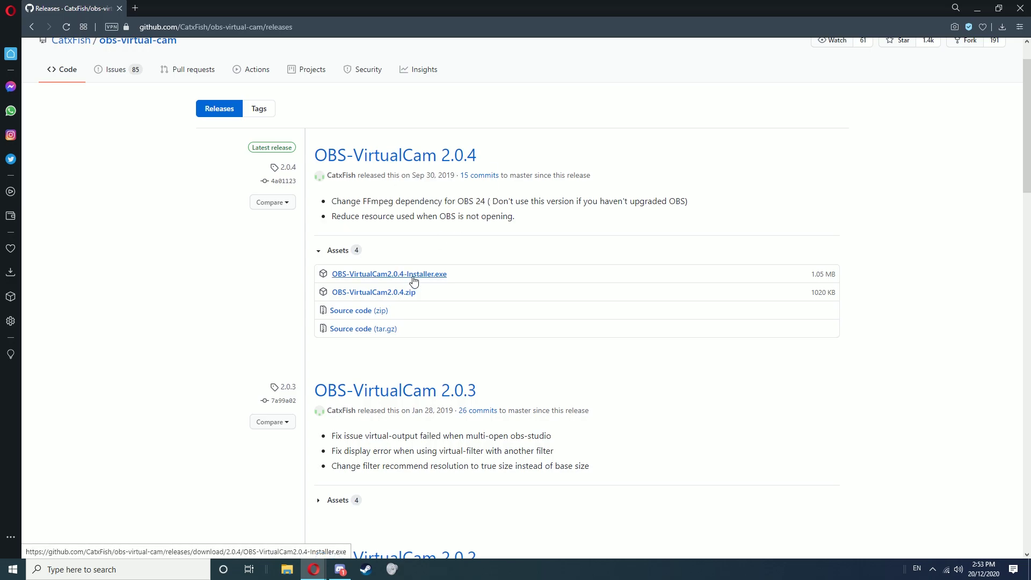
click(407, 277)
click(427, 270)
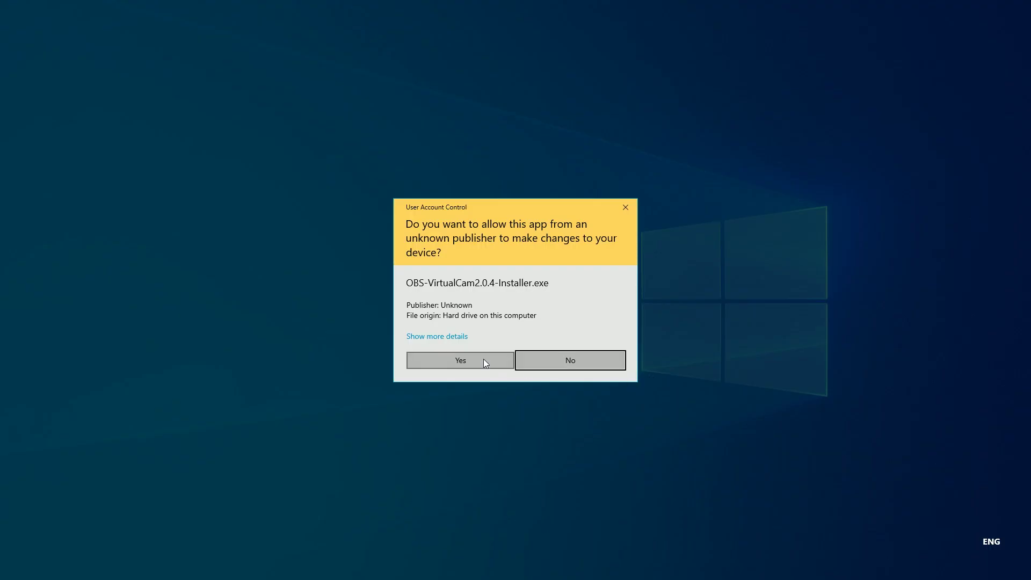
Install OBS-VirtualCam 2.0.4 into the existing obs-studio folder, registering only 1 virtual camera.
click(483, 358)
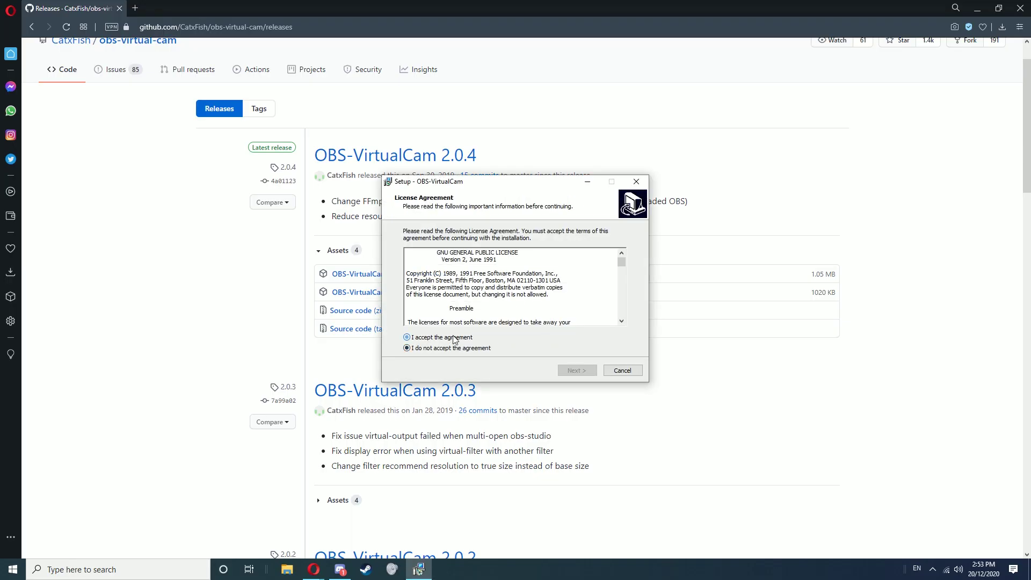
click(454, 339)
click(573, 371)
click(573, 371)
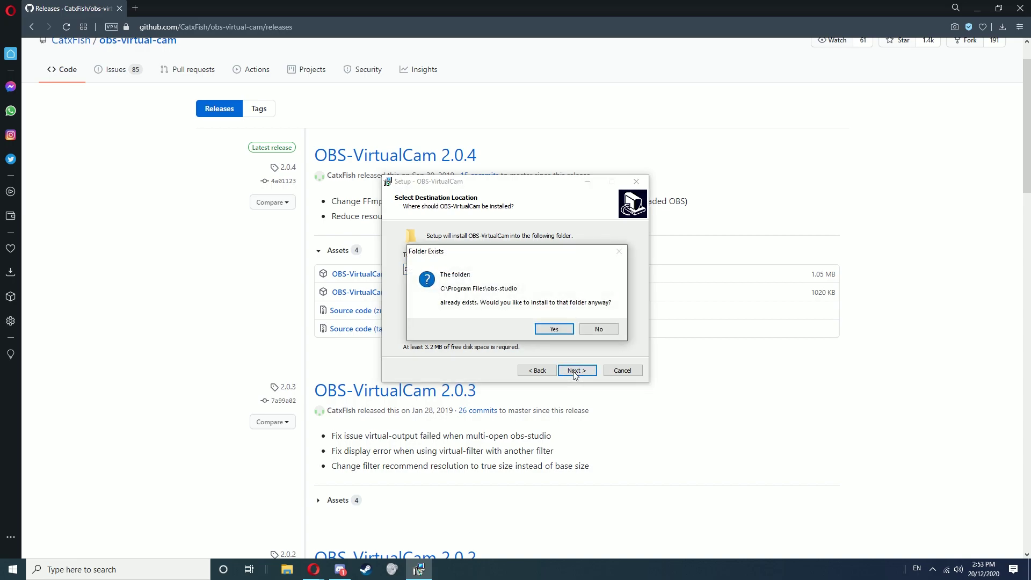
click(556, 331)
click(426, 266)
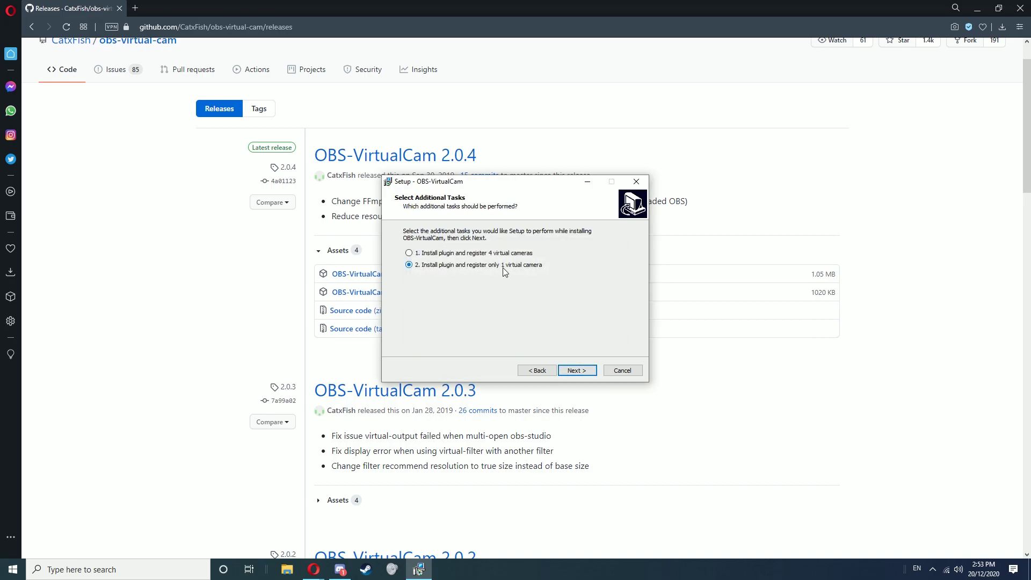
click(575, 371)
click(582, 375)
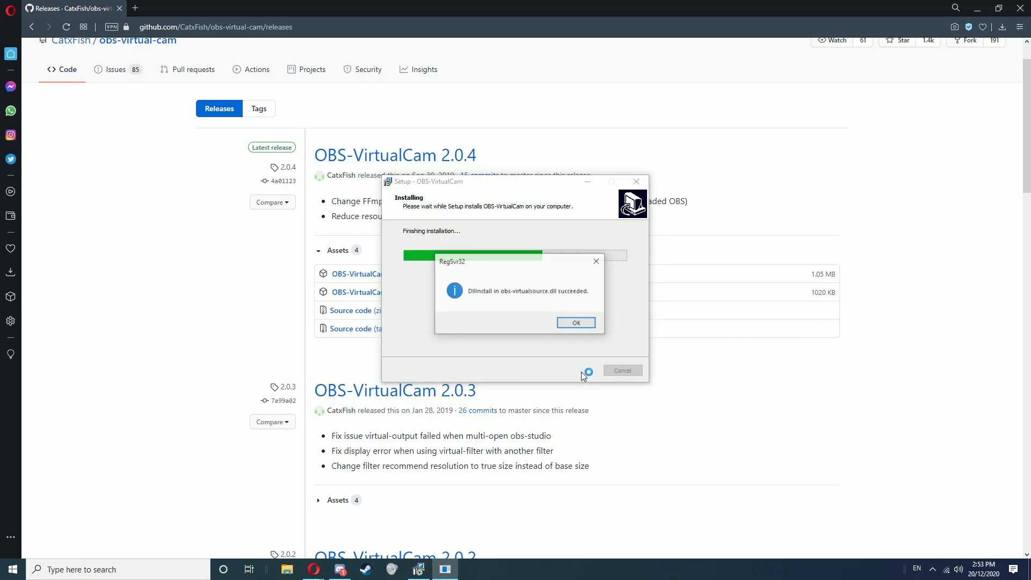
click(577, 323)
click(579, 325)
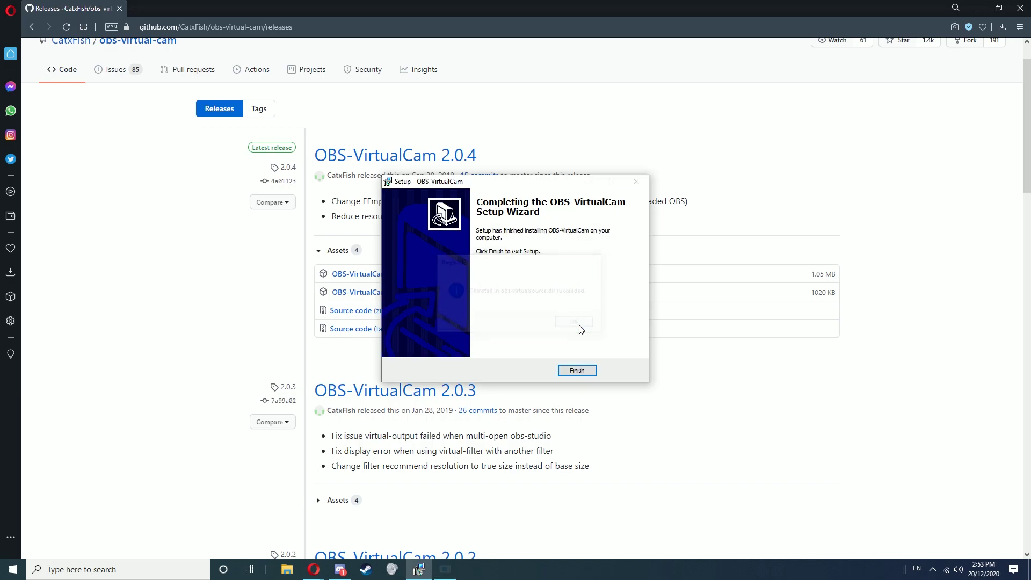
click(579, 369)
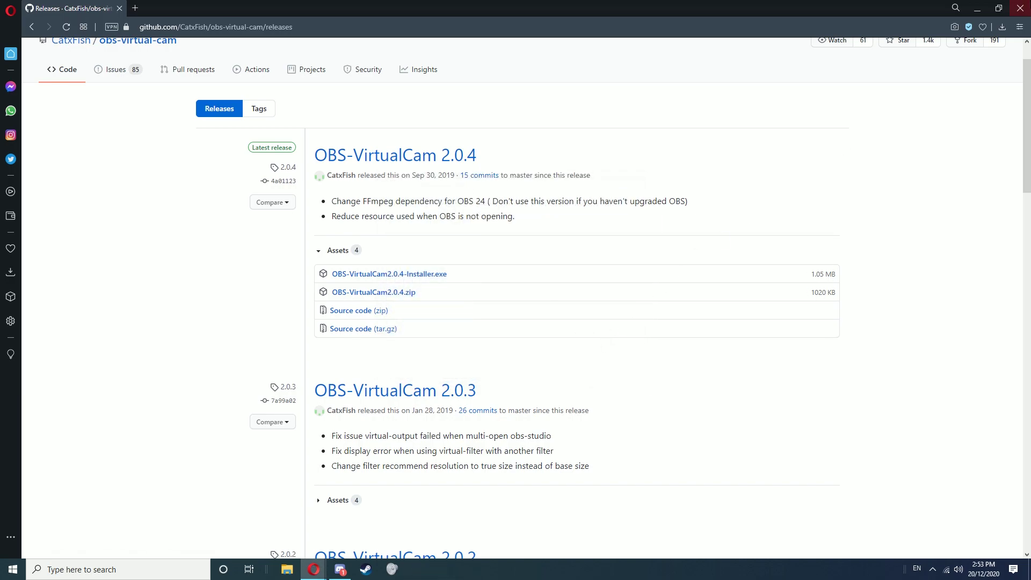
Minimize the browser and launch OBS Studio by searching 'obs'.
click(1020, 8)
click(104, 568)
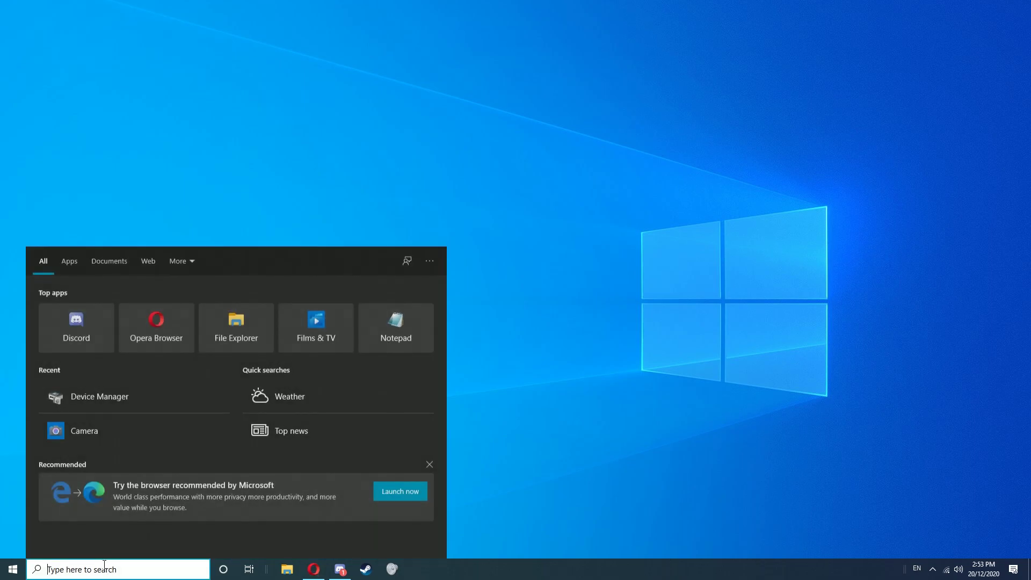
text(obs)
key(Return)
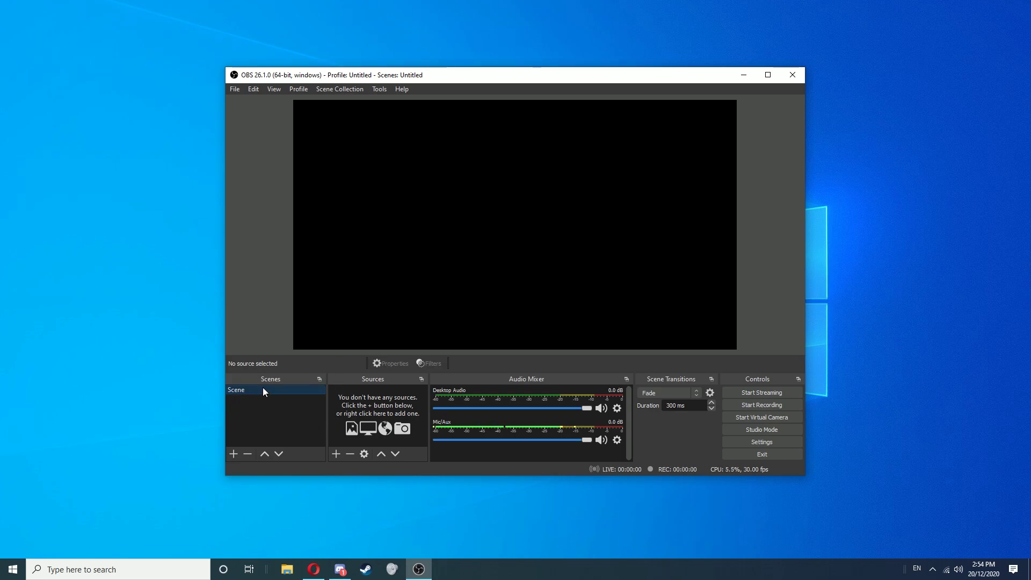
Add a Video Capture Device source using the PS3 Eye Universal camera.
click(338, 456)
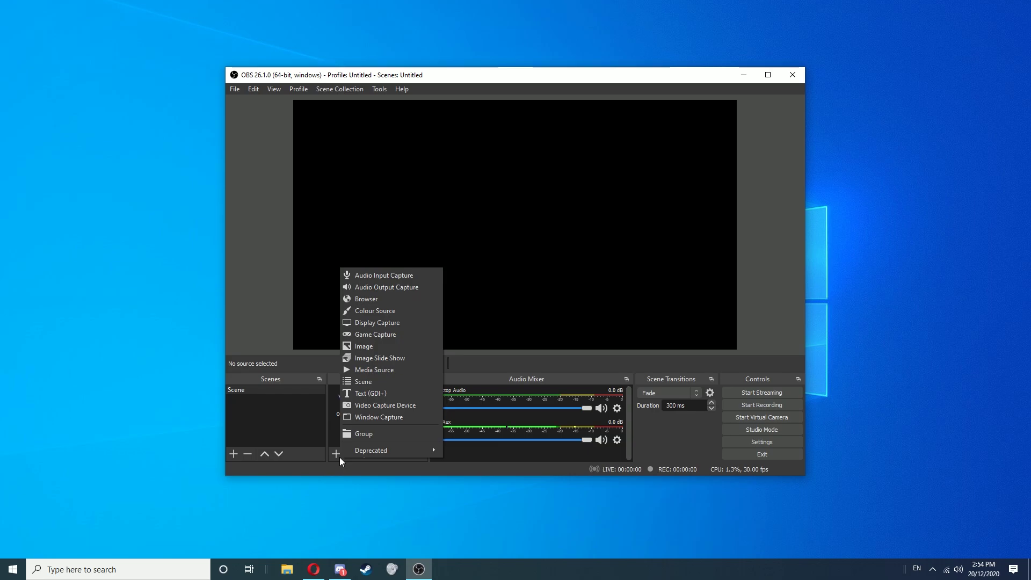
click(379, 406)
click(541, 350)
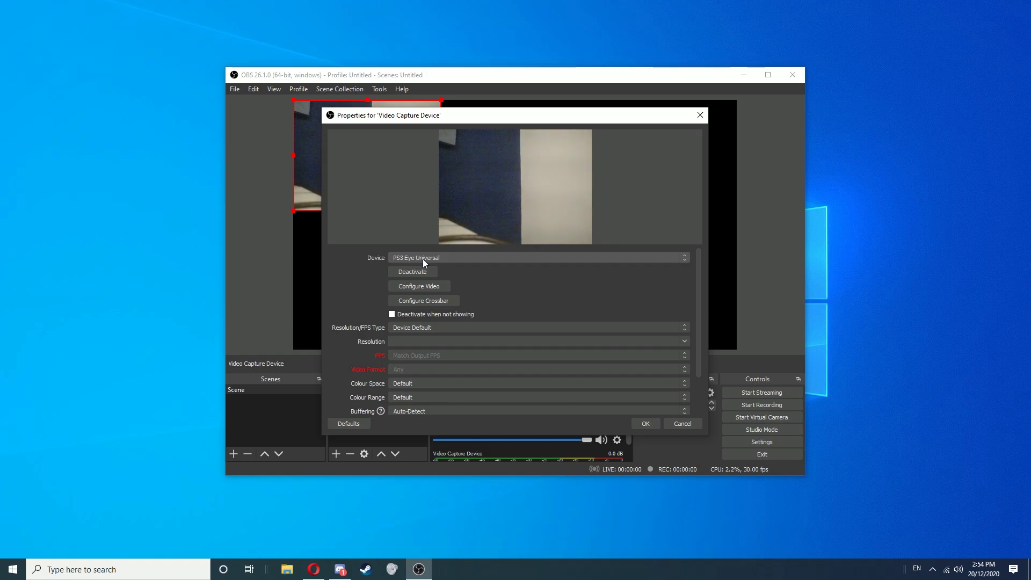
click(643, 424)
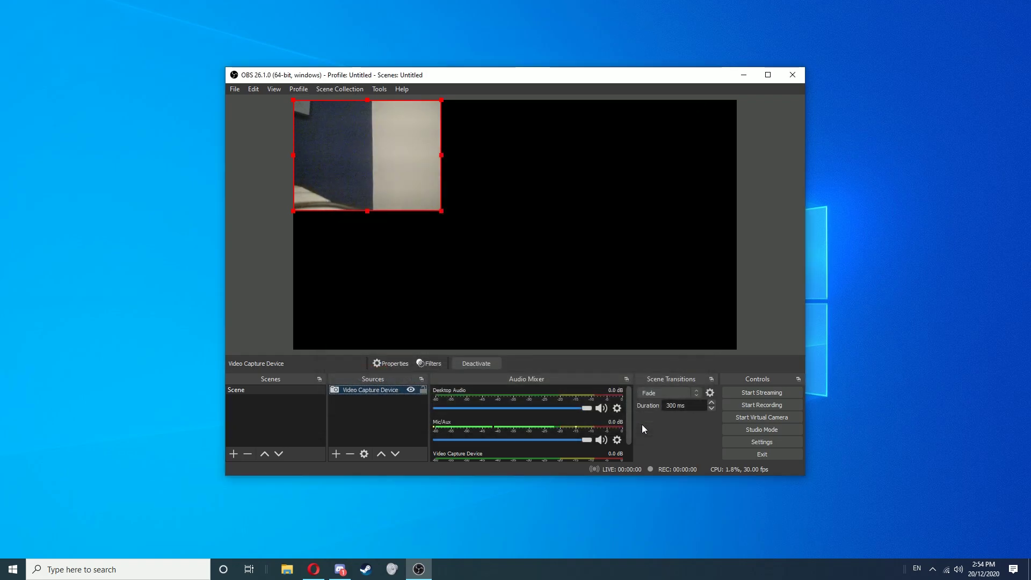
Resize the OBS output to match the webcam source's size.
right_click(410, 167)
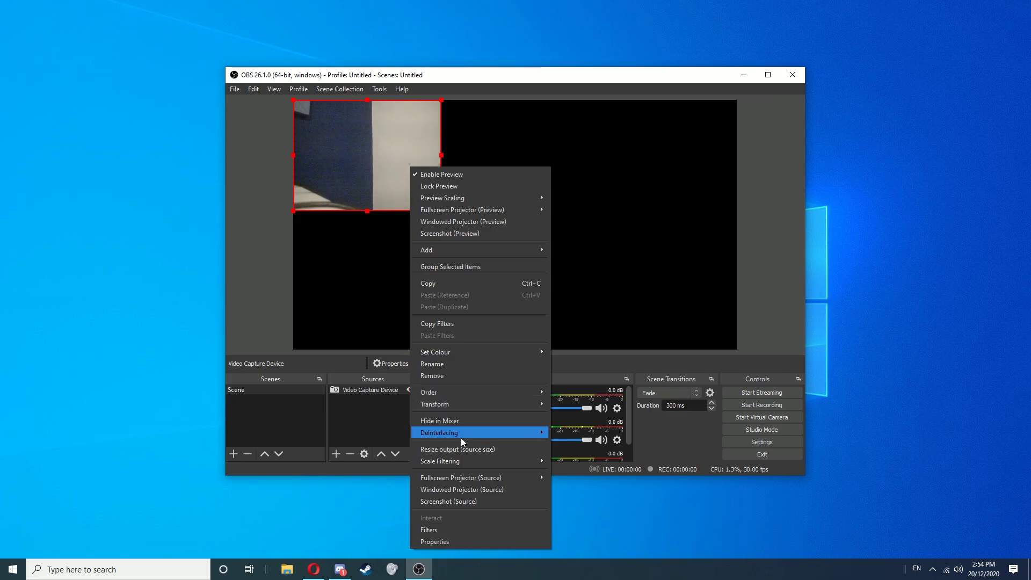
click(479, 451)
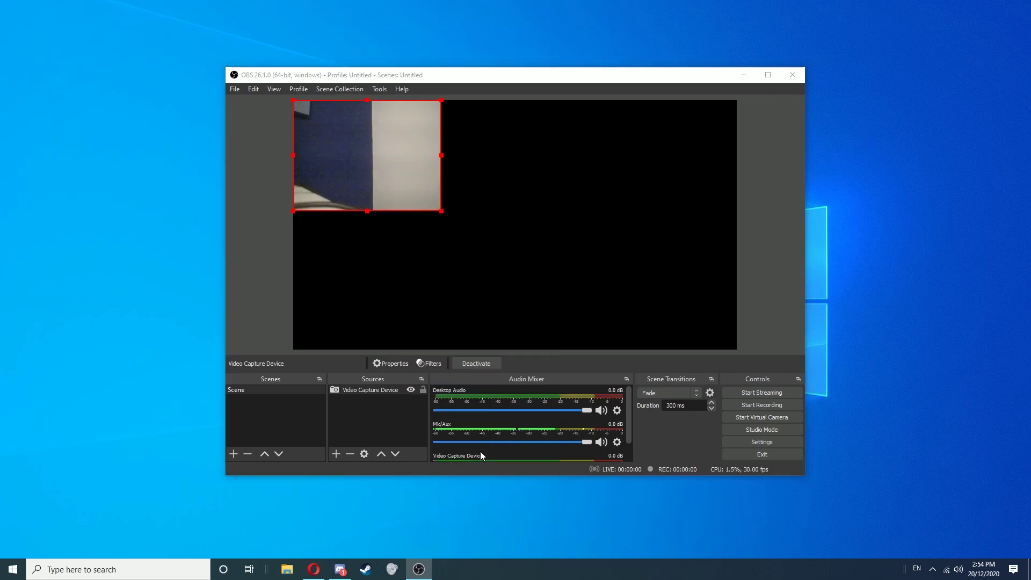
click(591, 298)
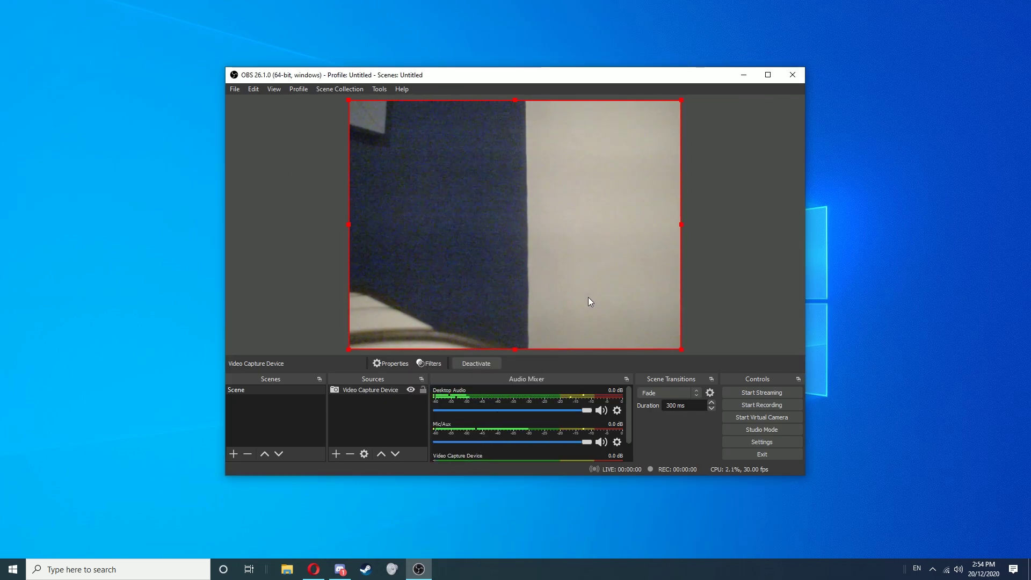
click(336, 256)
click(437, 244)
click(340, 110)
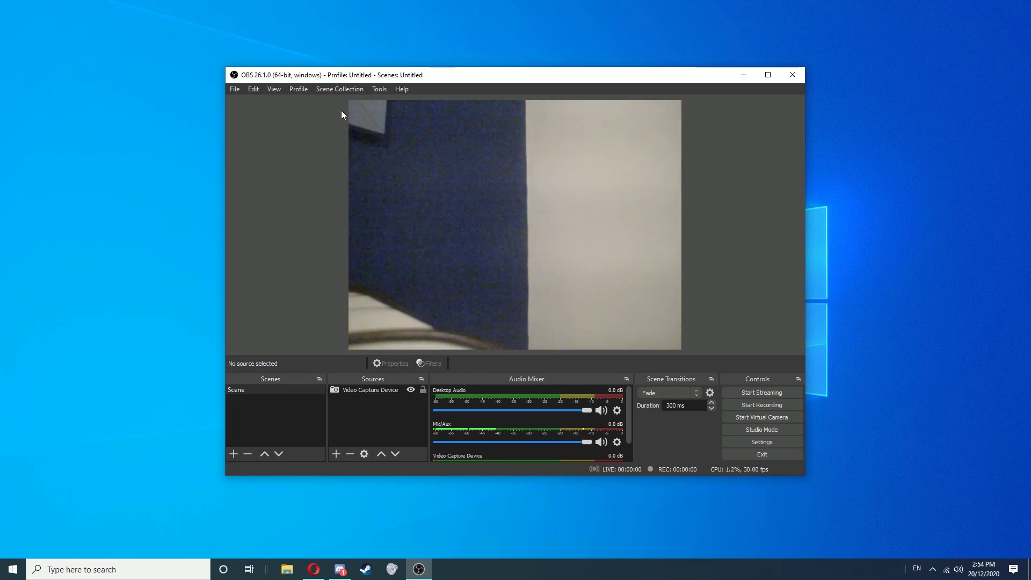
Start the VirtualCam output with OBS-Camera as the target camera.
click(376, 89)
click(389, 189)
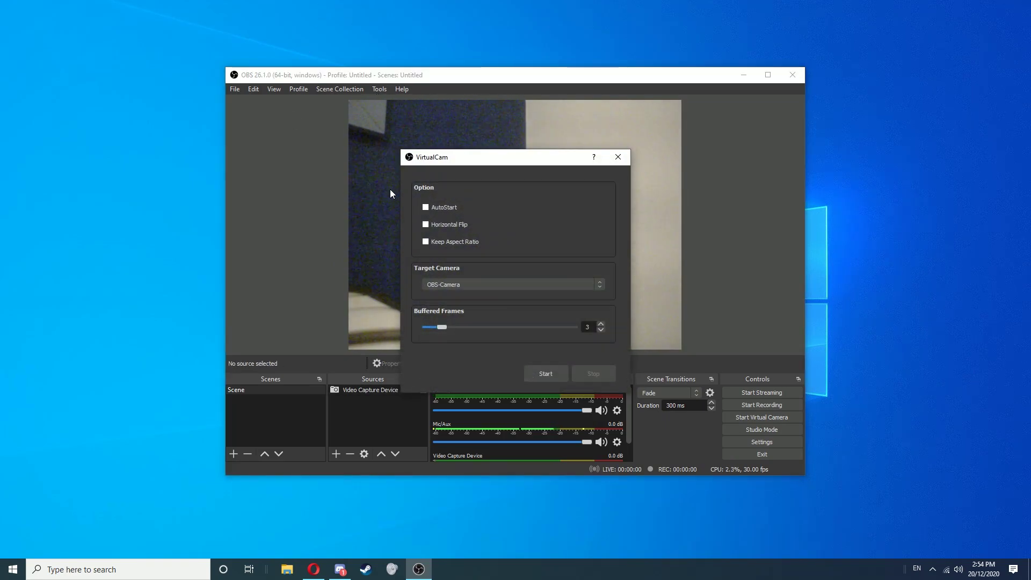
click(545, 372)
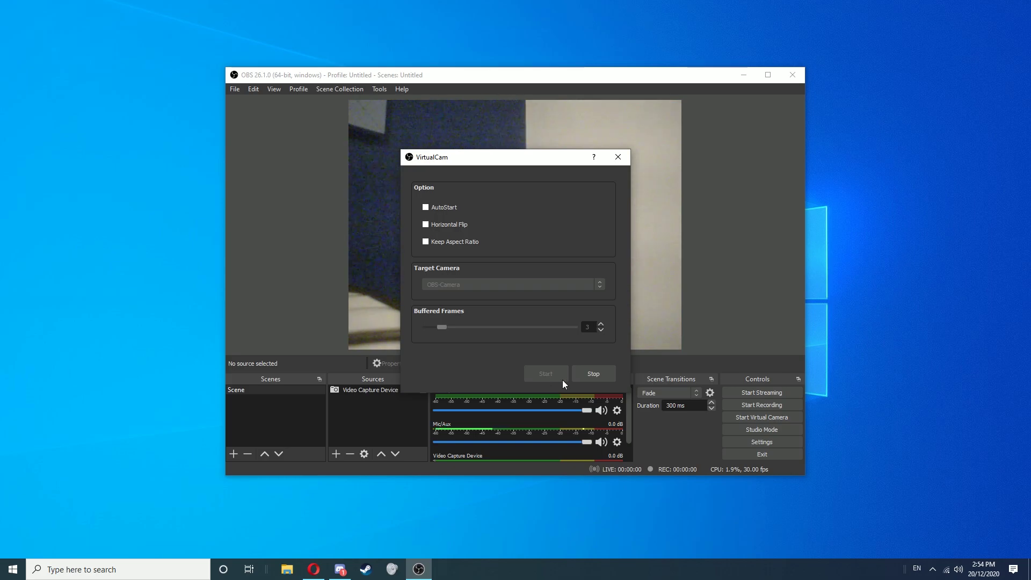
In Discord's Voice & Video settings, select OBS-Camera as the camera and run Test Video.
click(343, 570)
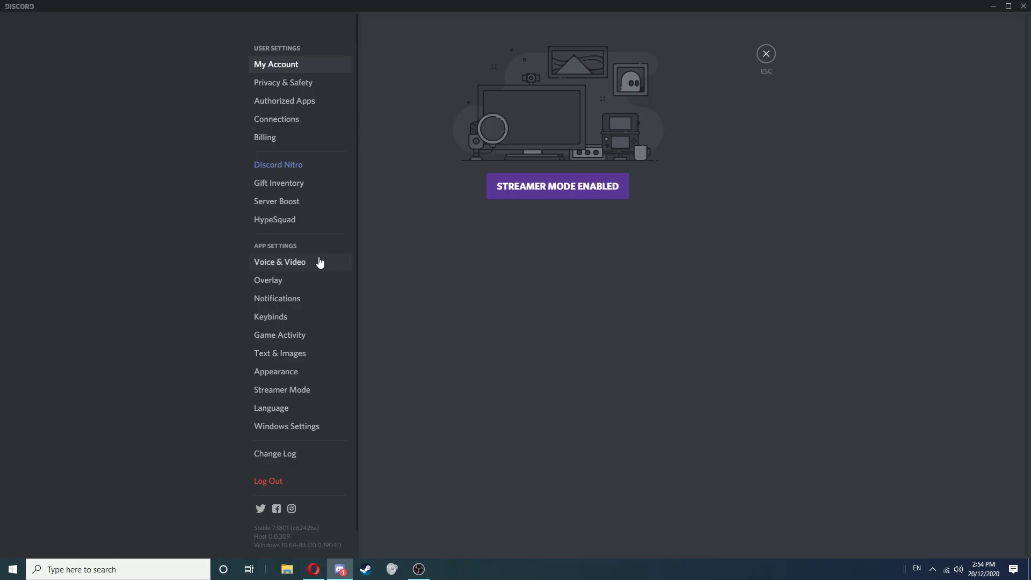
click(317, 260)
scroll(420, 268, down, 1)
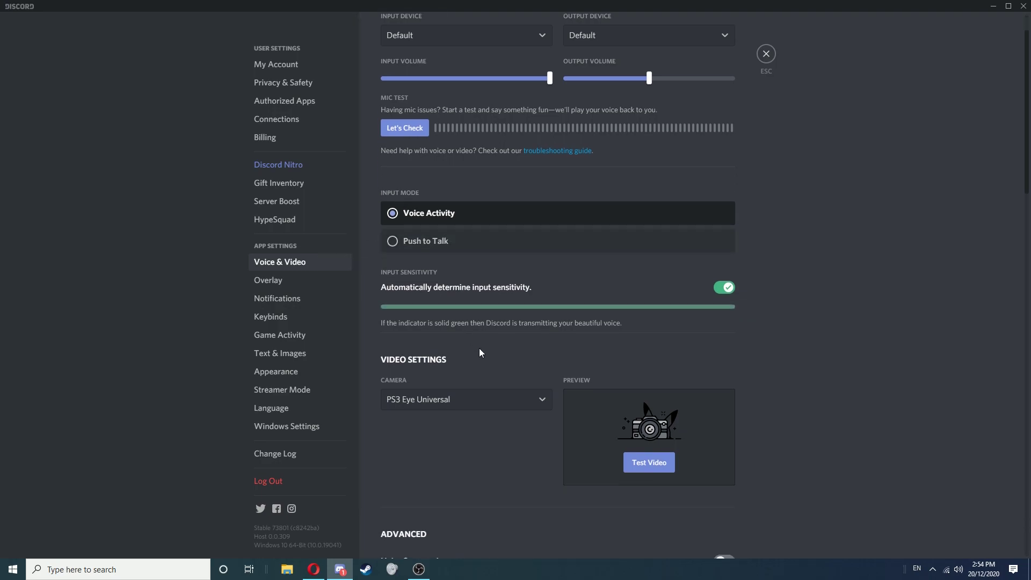
click(415, 403)
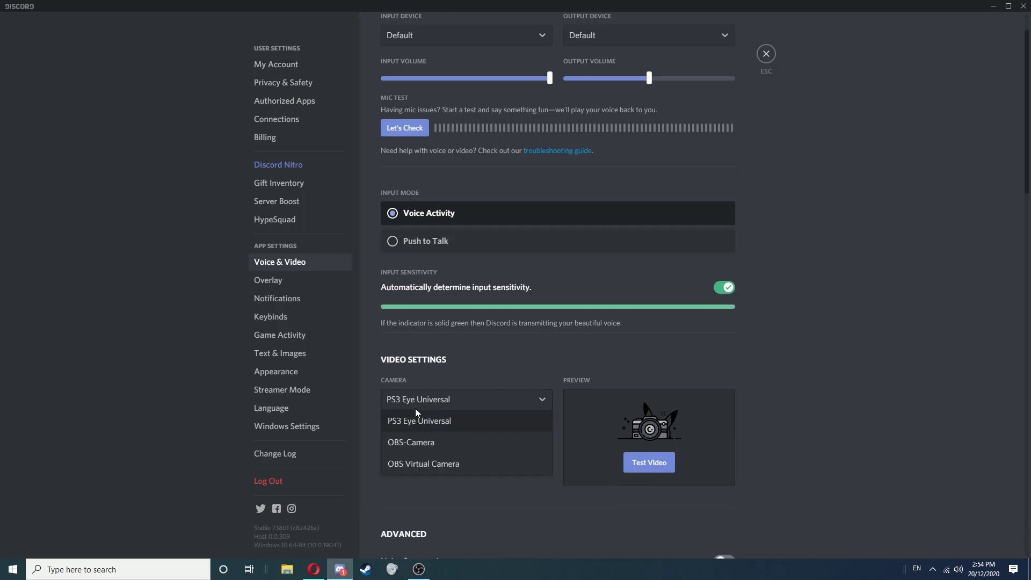
click(441, 448)
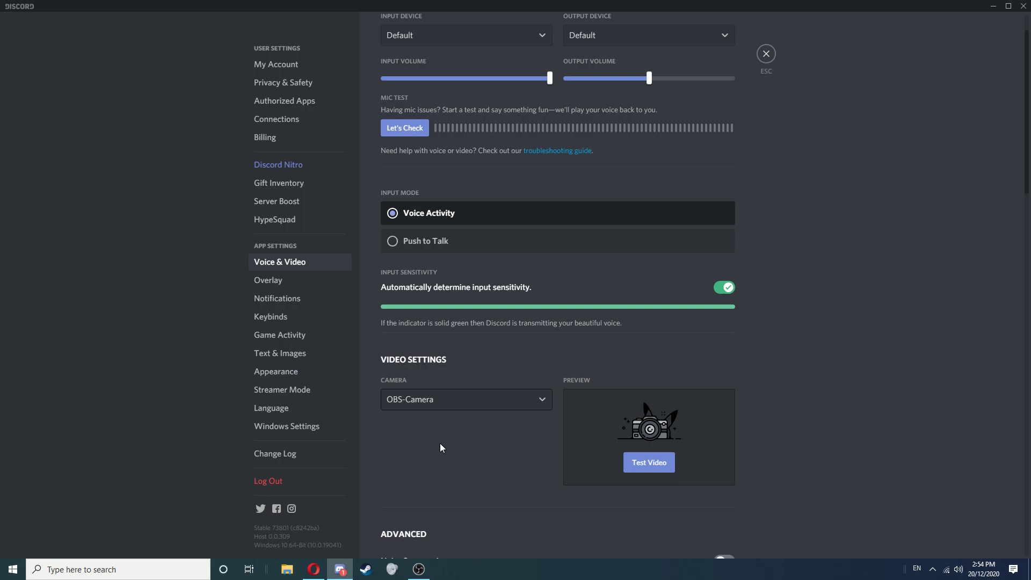
click(657, 469)
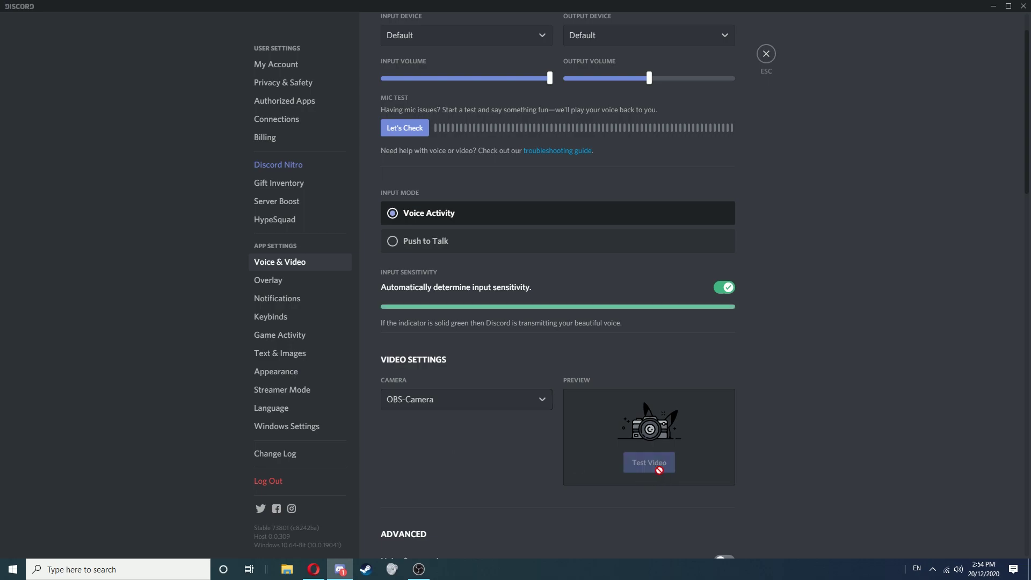
Switch between OBS and Discord, leaving OBS's VirtualCam dialog in front.
click(421, 568)
click(421, 568)
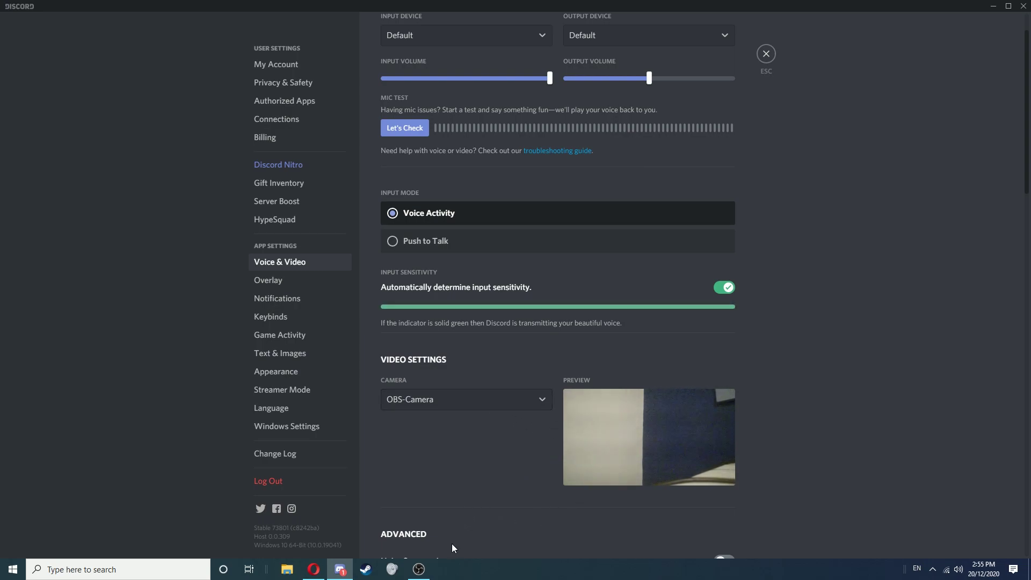
click(424, 568)
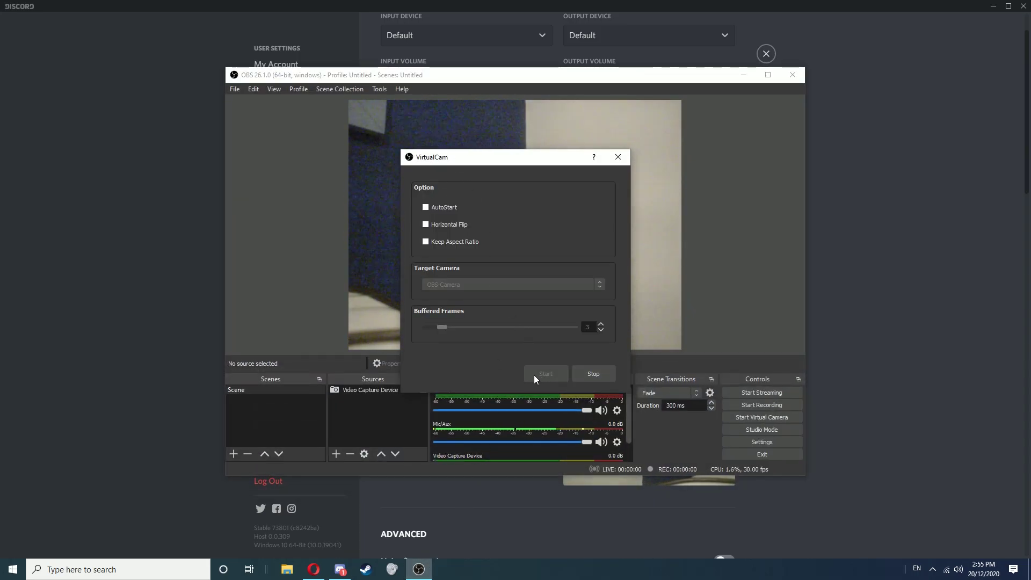
Stop the OBS VirtualCam output and reopen Discord's camera list to check the blank preview.
click(597, 376)
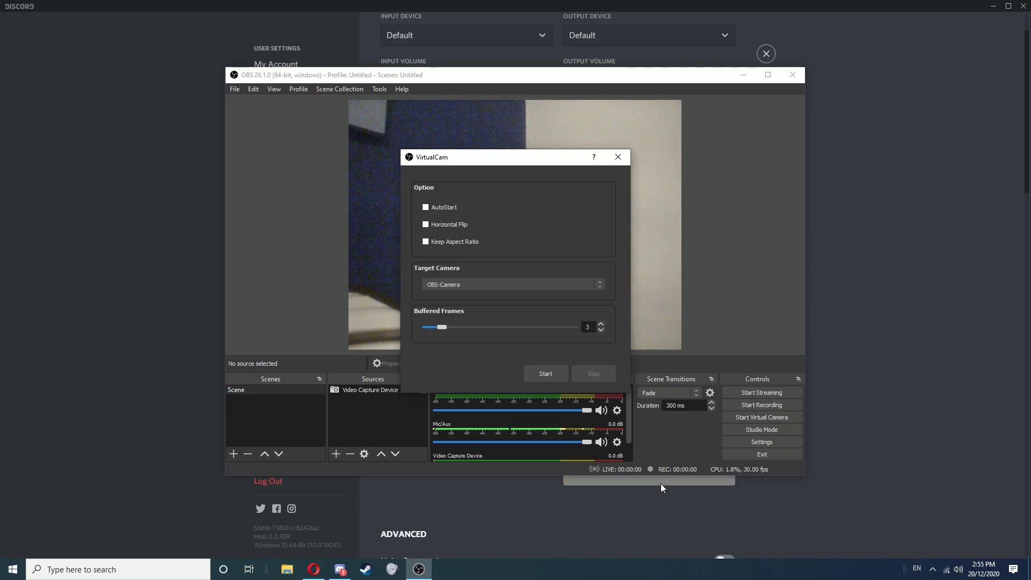
click(660, 482)
click(520, 403)
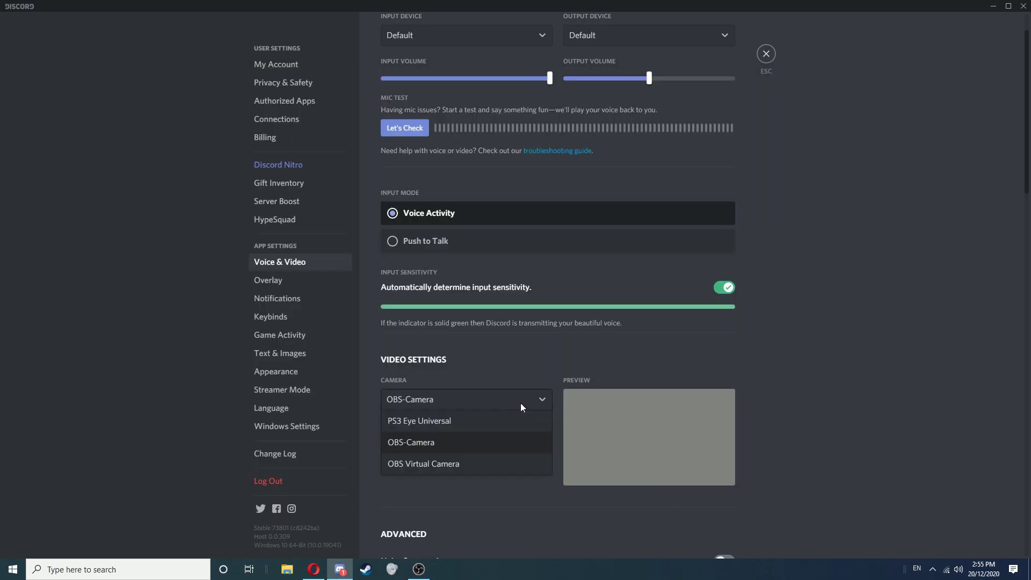